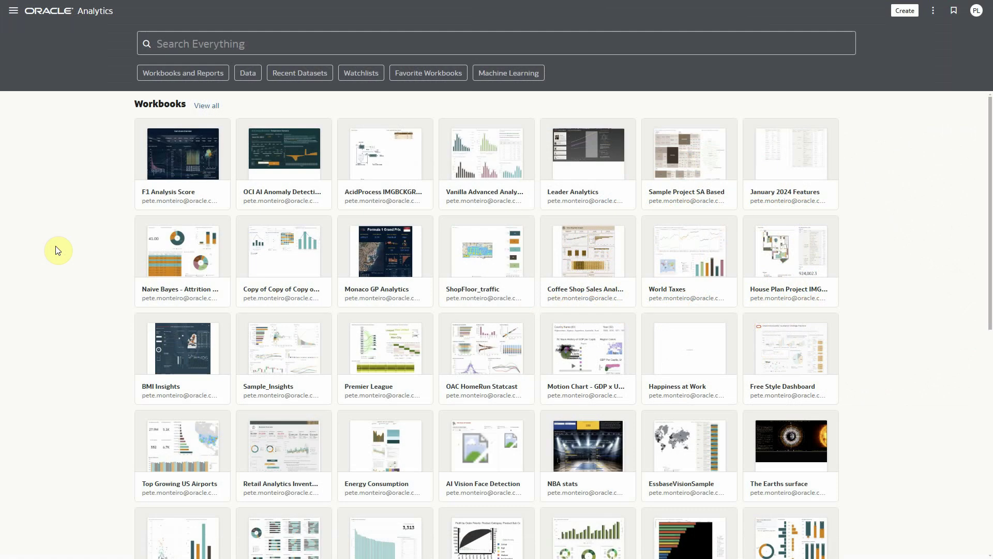
- Go to Console > System Settings and show the Preview section with Enable Geometry Data Type on
click(14, 12)
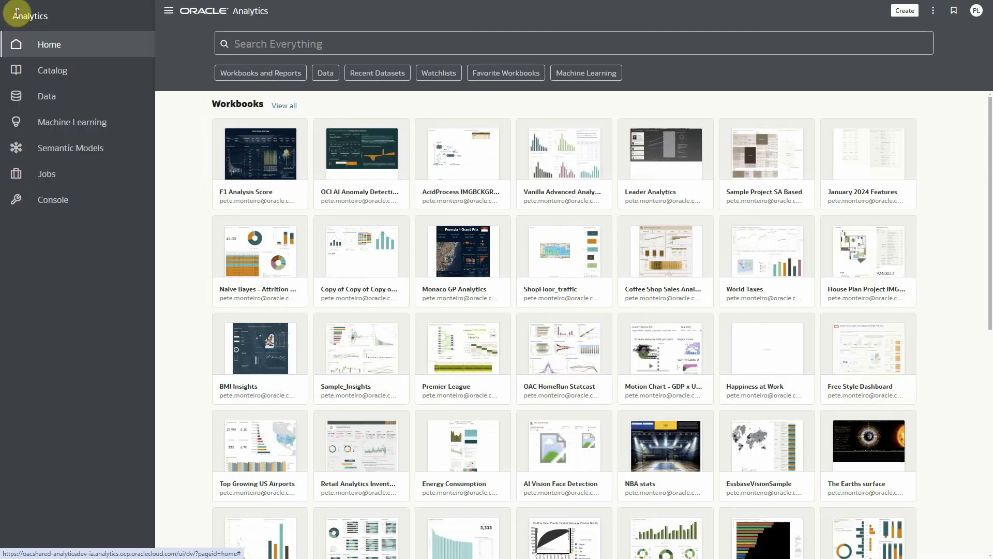
click(62, 201)
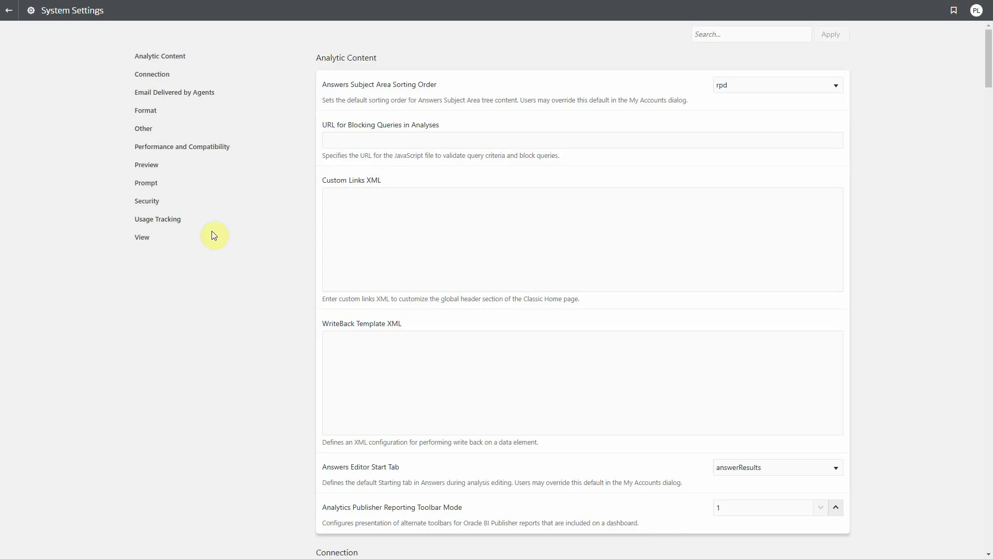
click(144, 166)
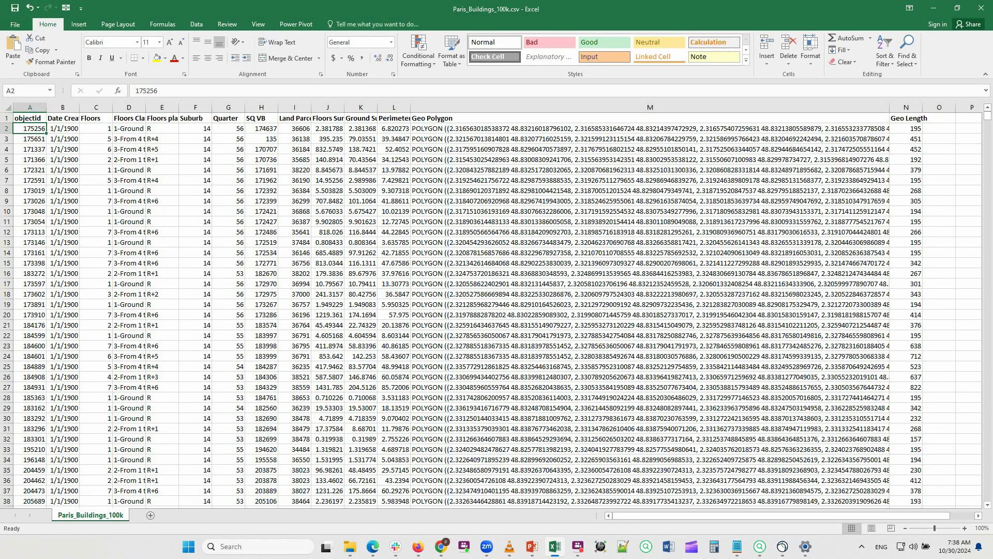
key(Right)
key(Right)
key(Right)
key(Right)
key(Right)
key(Right)
key(Right)
key(Right)
key(Right)
key(Right)
key(Right)
key(Right)
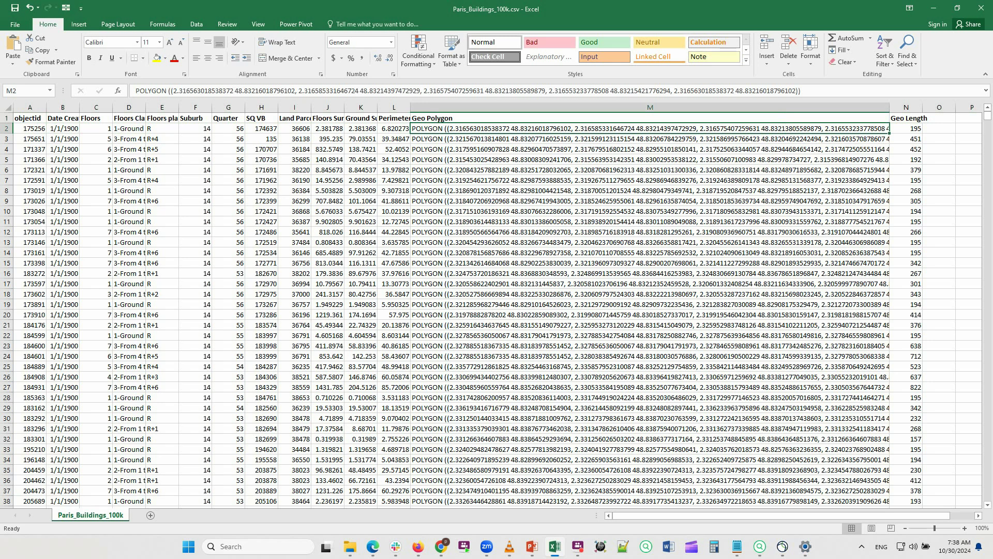
key(Down)
key(Down)
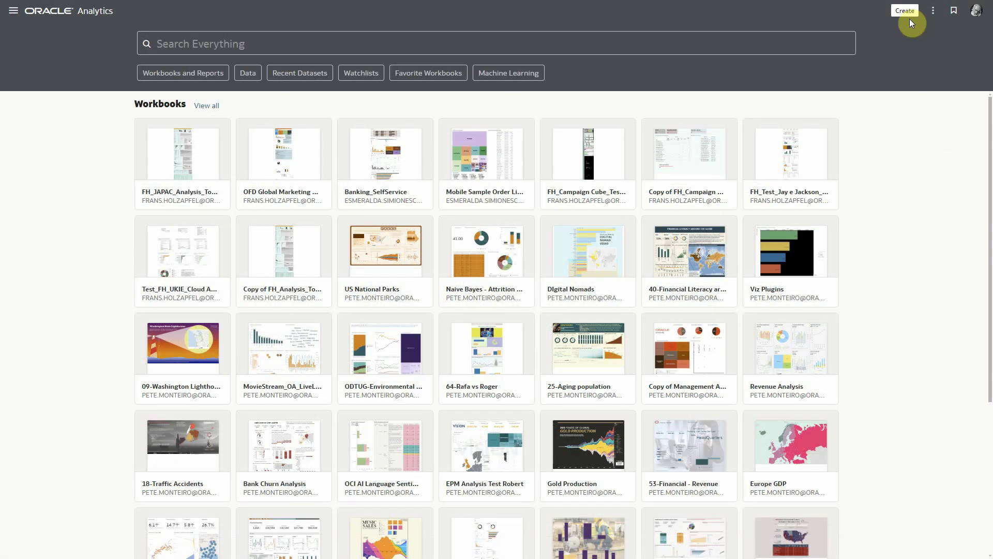
- Create the PL_Paris_Buildings dataset from Paris_Buildings_100k.csv and start an empty workbook on it
click(910, 20)
click(858, 71)
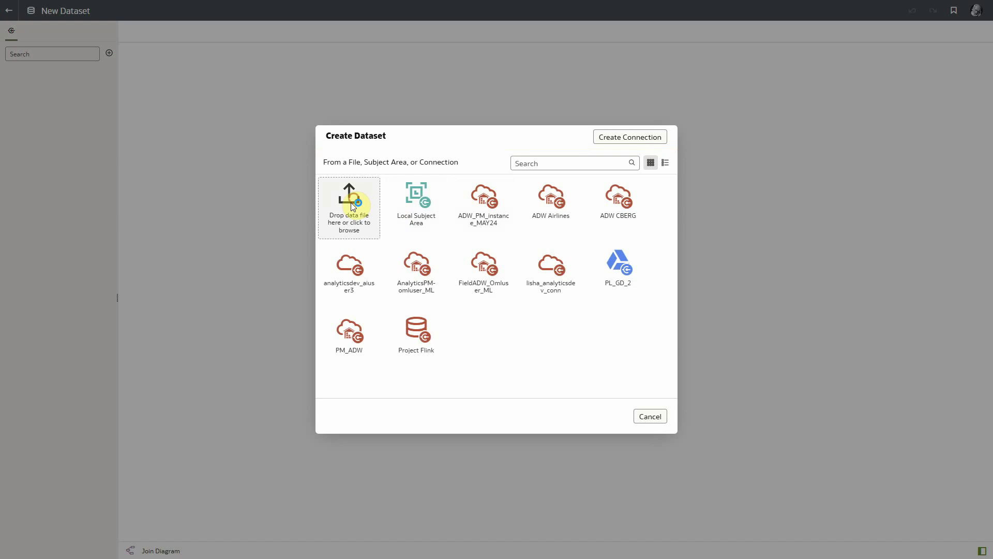
click(351, 203)
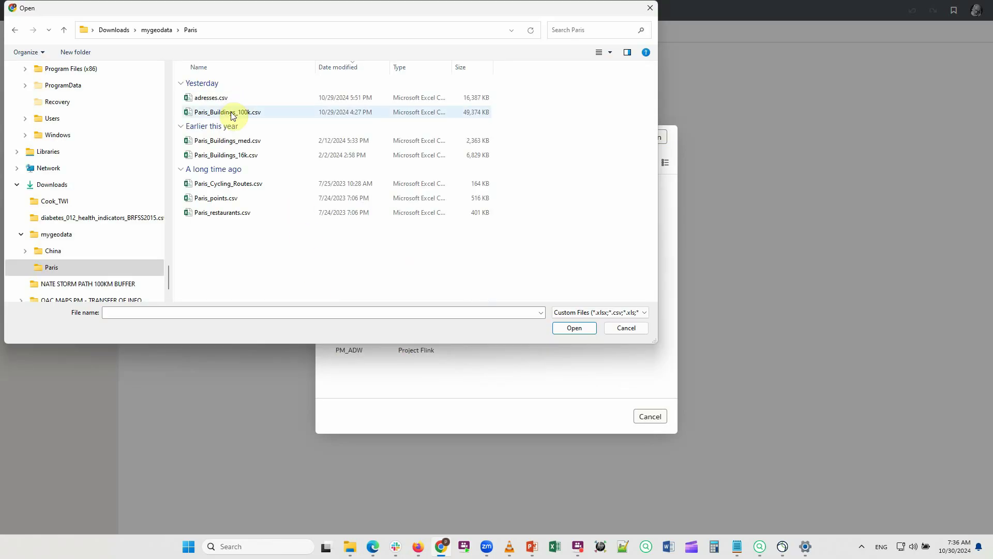
click(232, 112)
click(573, 328)
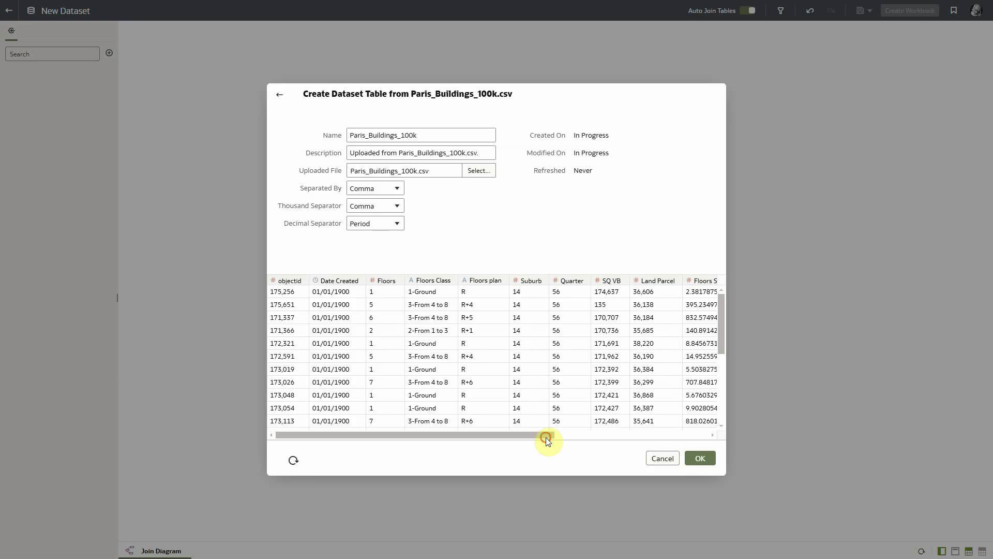
drag(545, 435, 751, 450)
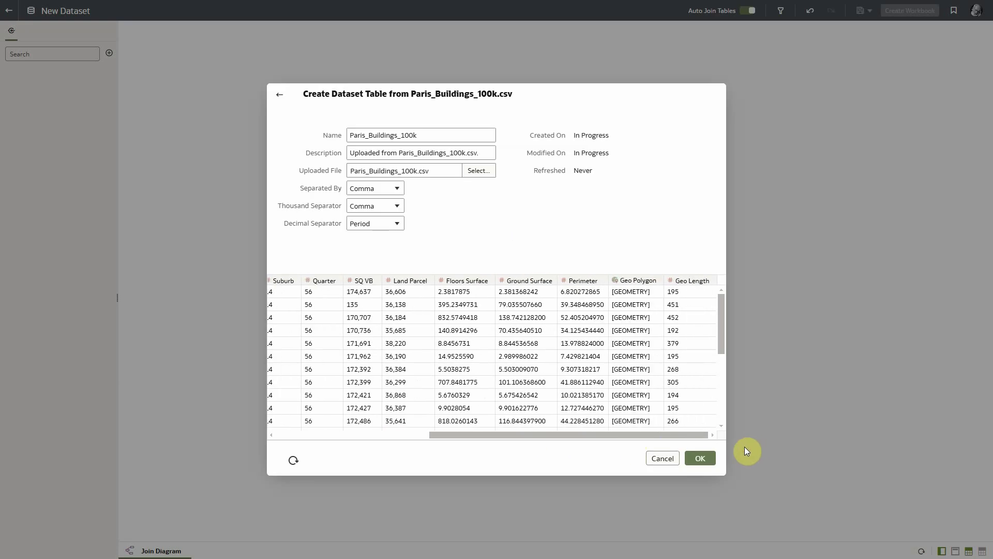
click(700, 457)
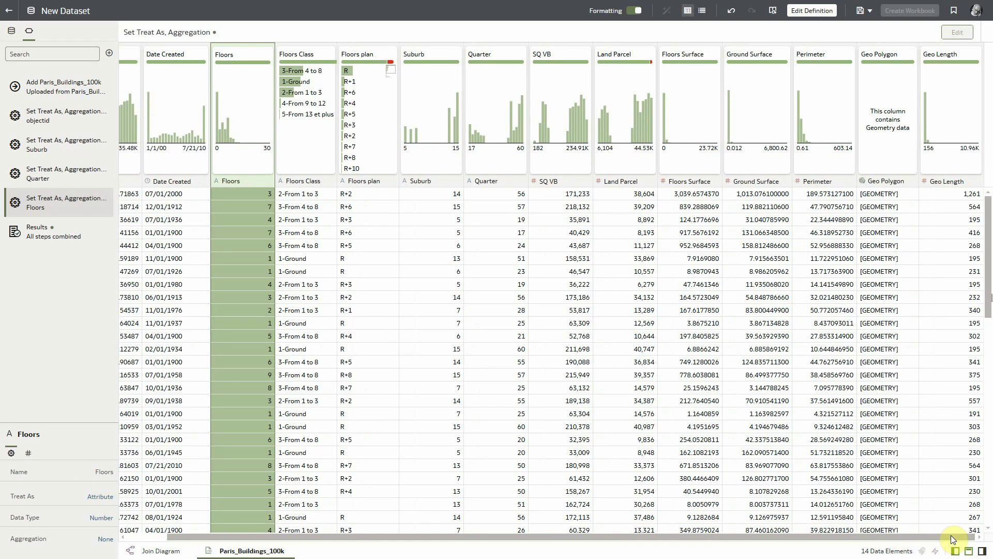
click(910, 10)
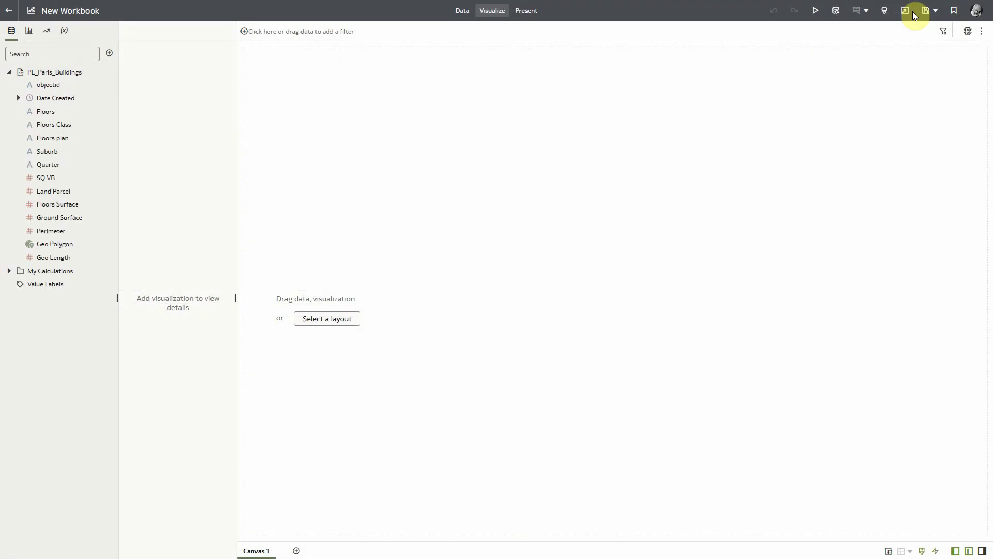
- Plot Geo Polygon as a map of 108000 Paris building footprints, zooming in and back out
double_click(66, 252)
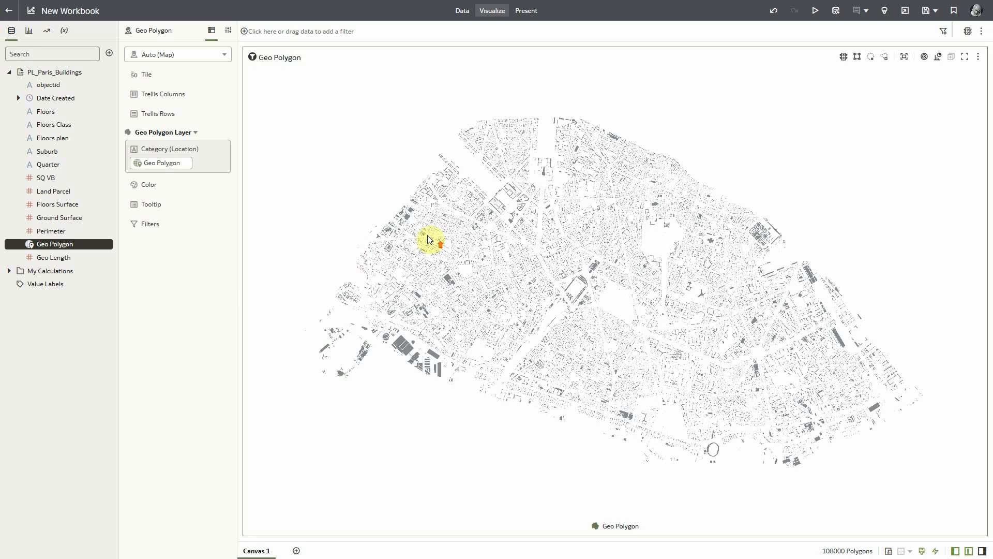
scroll(427, 239, up, 2)
scroll(427, 239, up, 3)
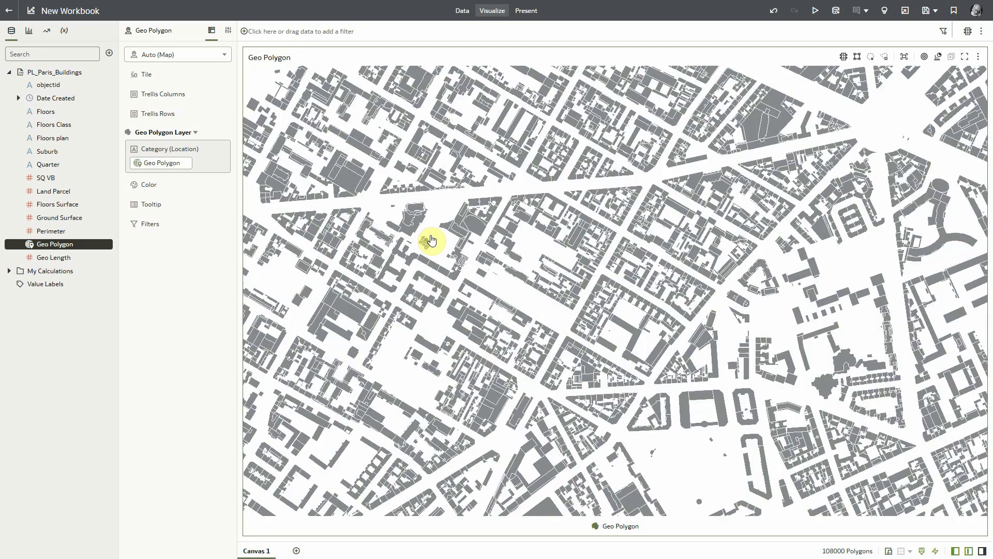
scroll(575, 246, up, 5)
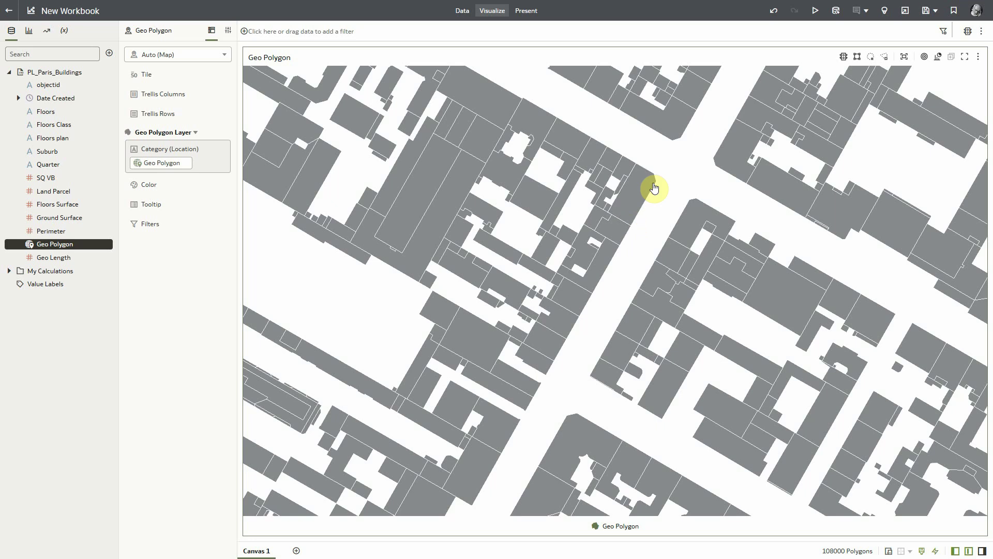
scroll(690, 167, down, 5)
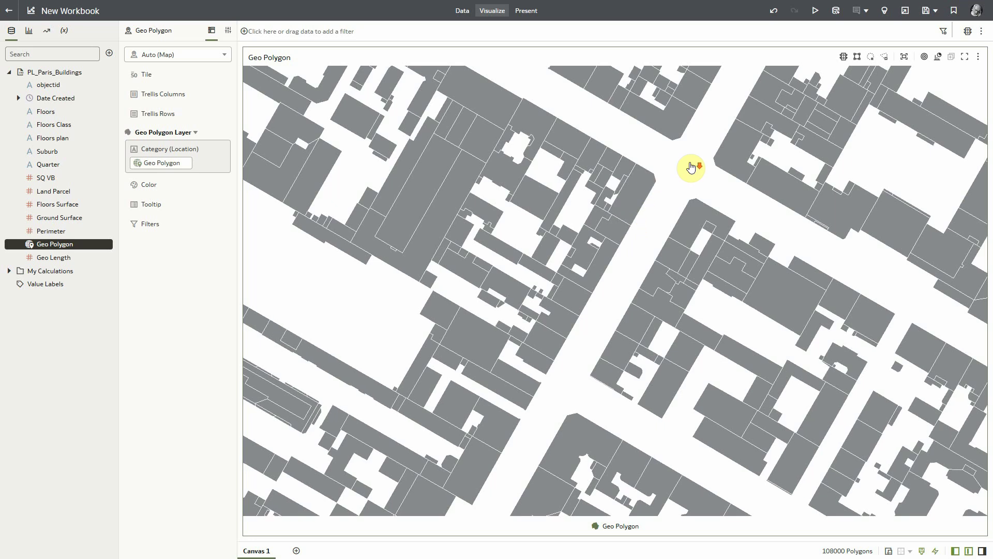
scroll(695, 179, down, 4)
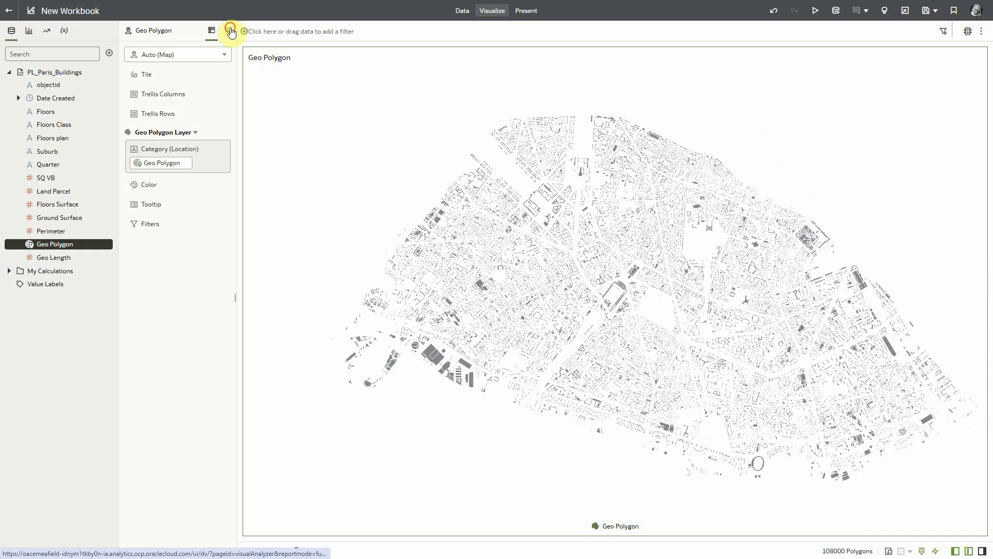
- Set the map's background map to Oracle DataViz
click(229, 31)
click(148, 51)
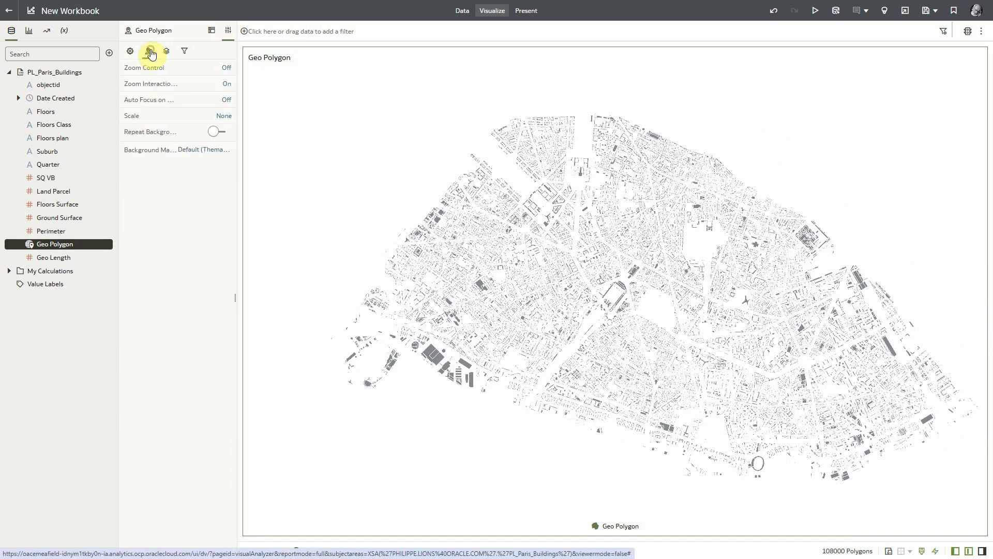
click(210, 150)
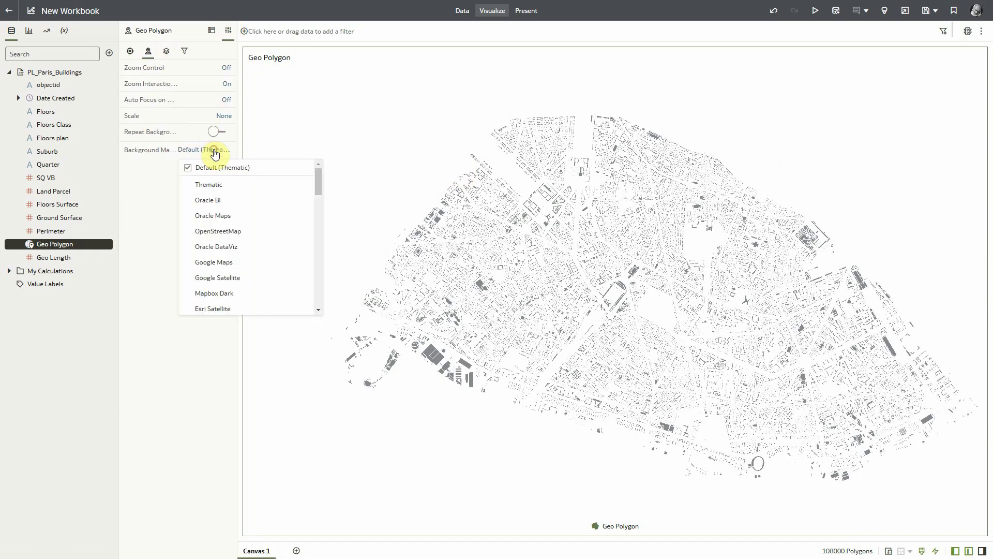
click(226, 247)
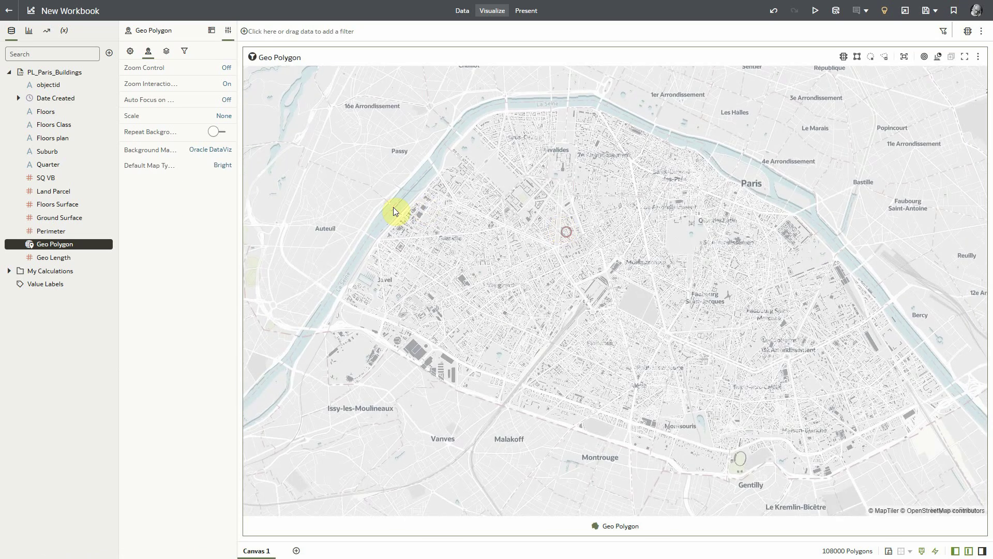
- Colour the buildings by Floors Class instead of Quarter, and pan toward Montparnasse
drag(41, 167, 613, 300)
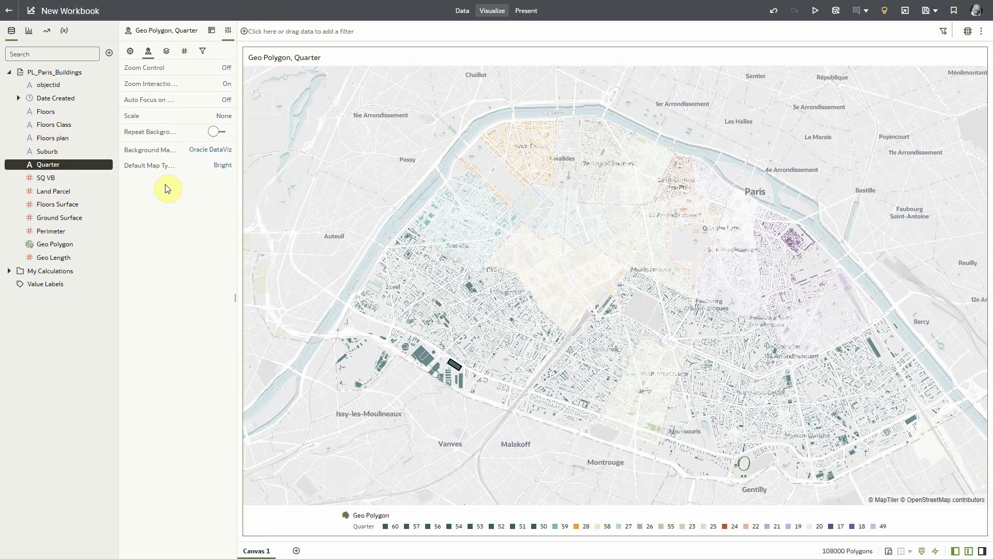
drag(50, 129, 620, 298)
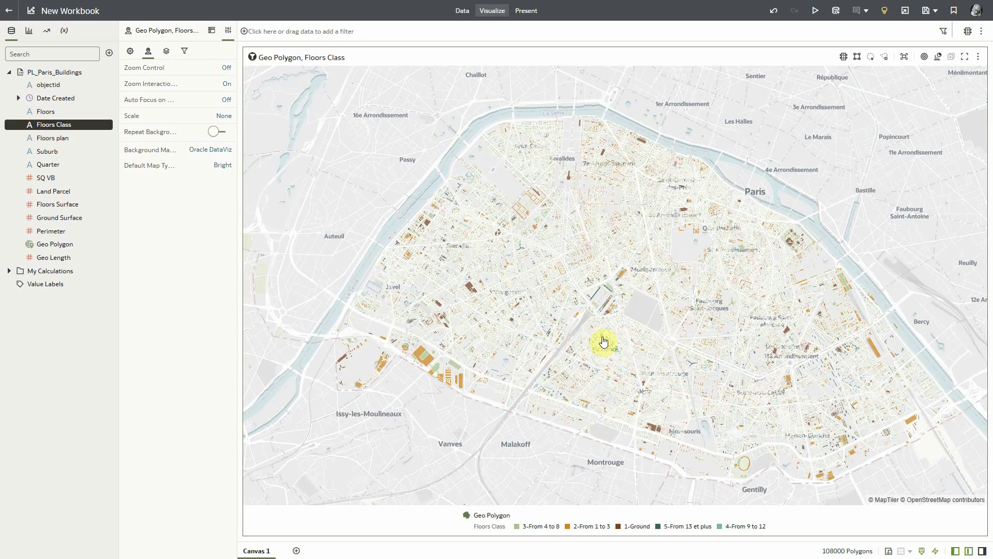
scroll(528, 300, up, 2)
scroll(530, 293, up, 3)
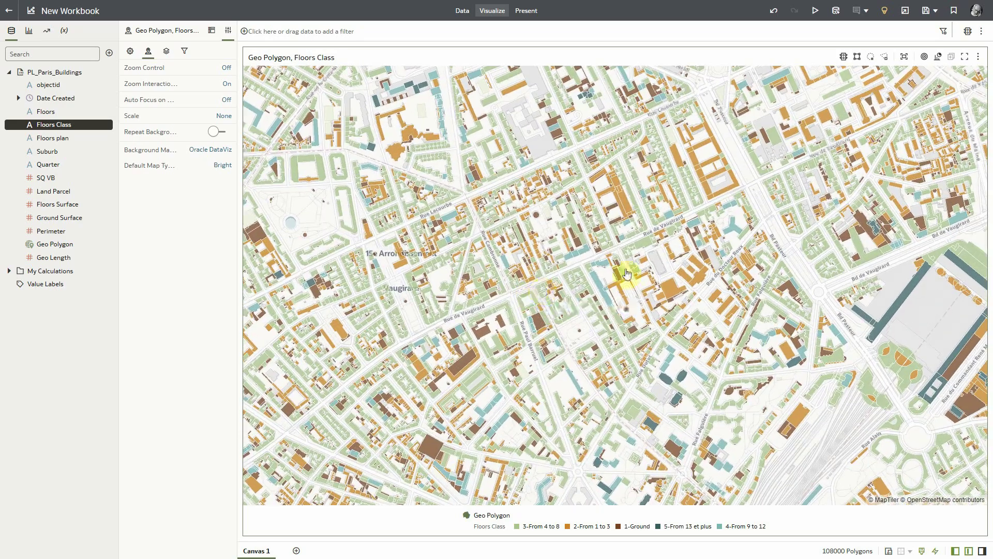
key(Up)
key(Right)
key(Up)
key(Right)
key(Up)
key(Right)
key(Up)
key(Right)
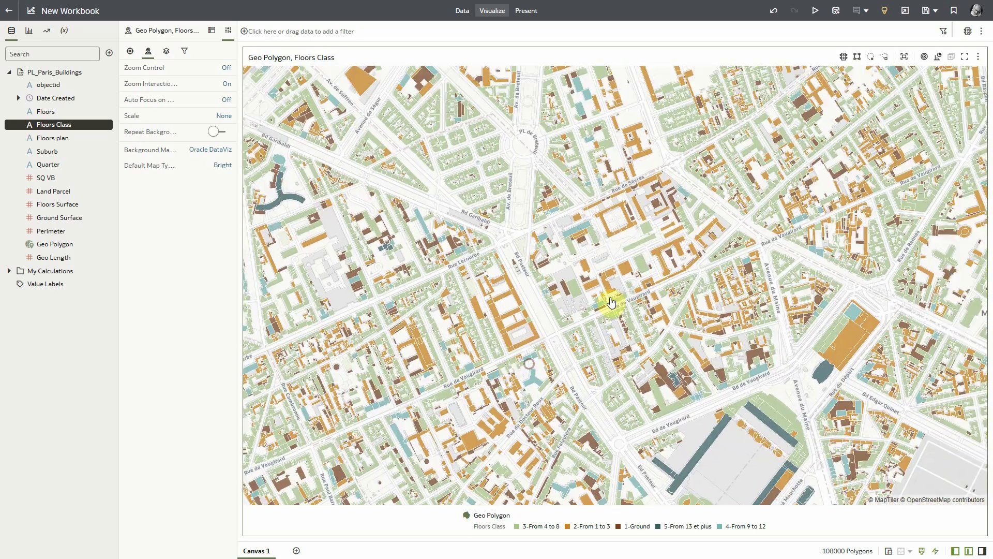
scroll(630, 267, down, 5)
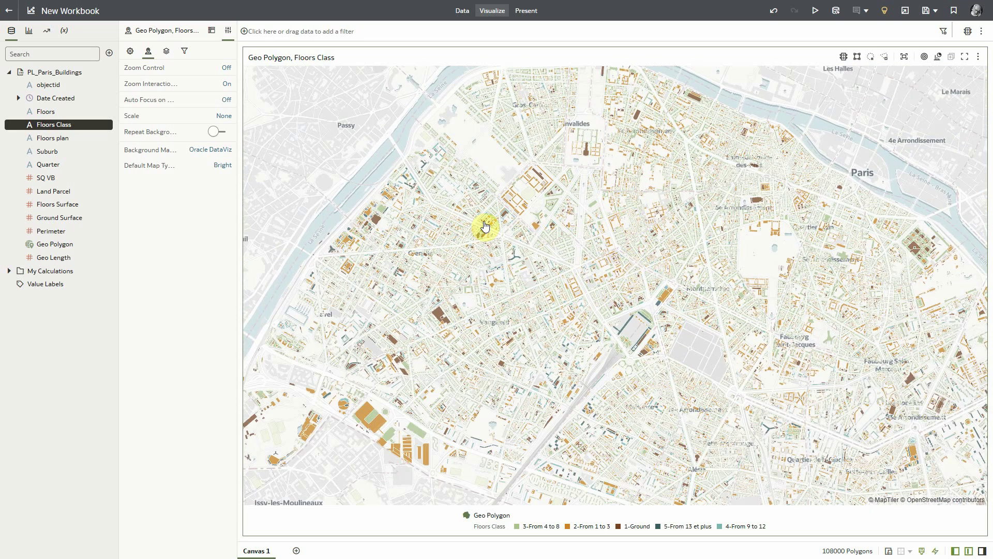
click(167, 52)
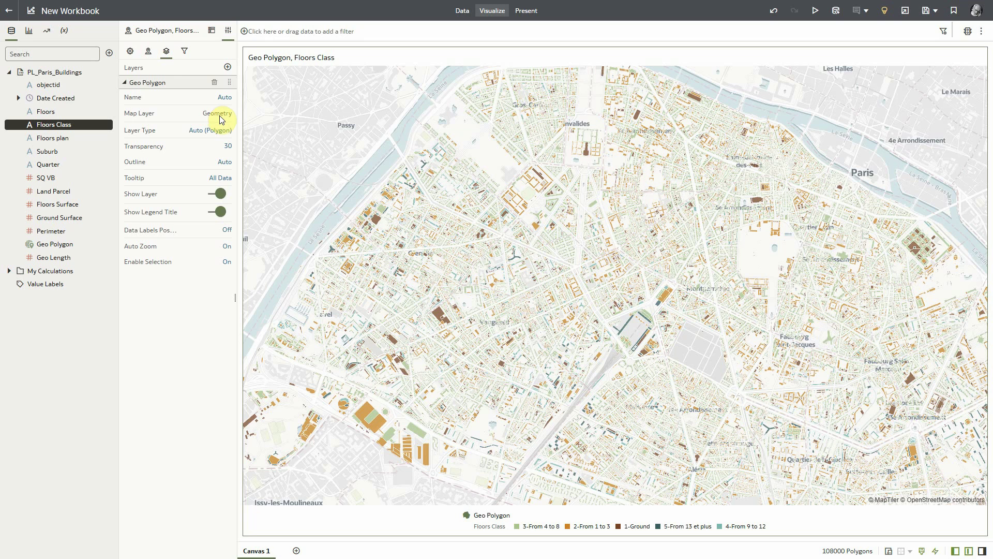
click(228, 161)
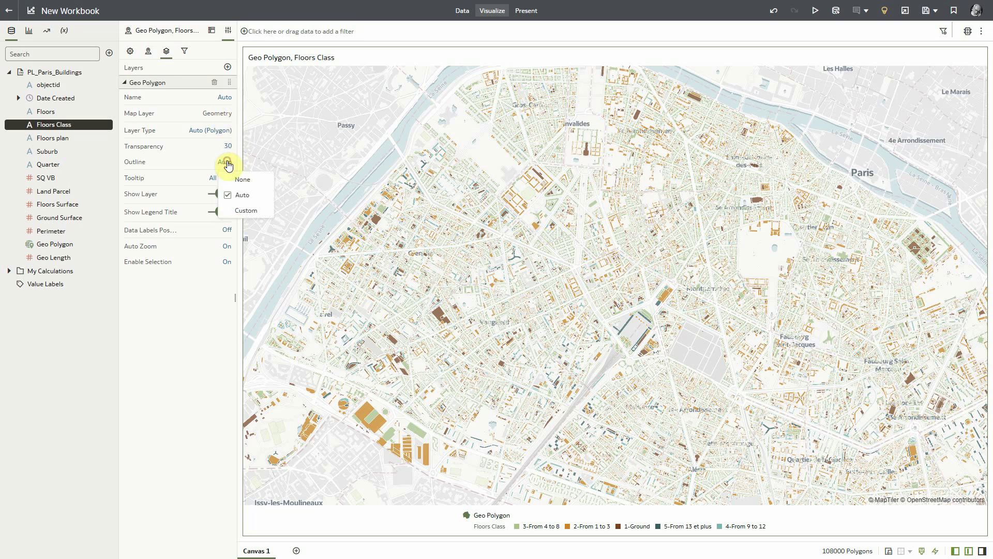
click(241, 177)
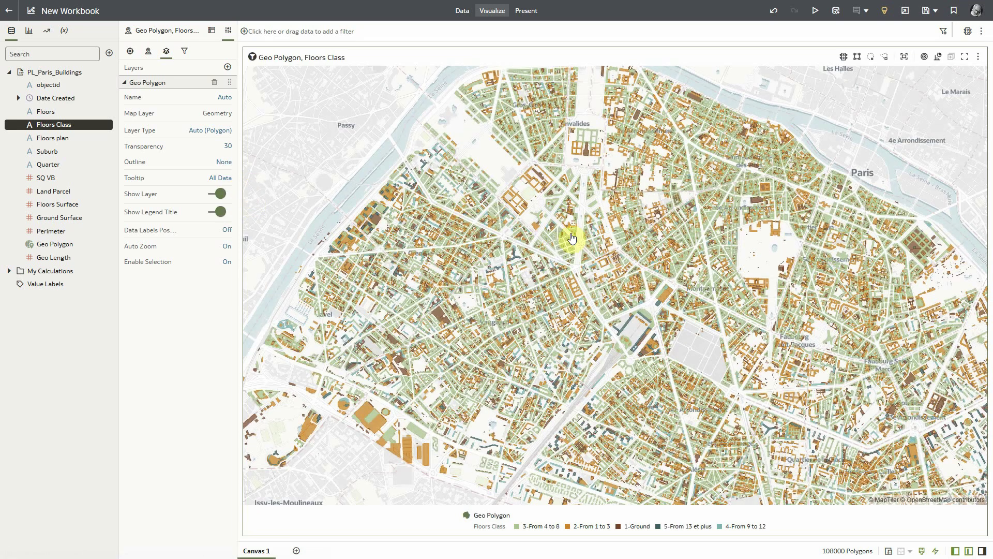
scroll(472, 251, up, 2)
scroll(472, 247, up, 2)
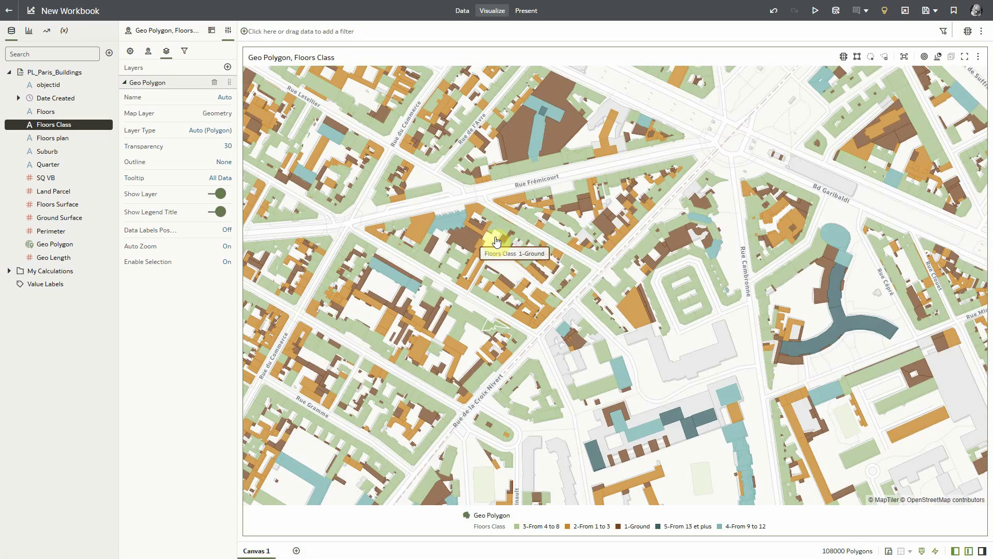
scroll(843, 280, down, 6)
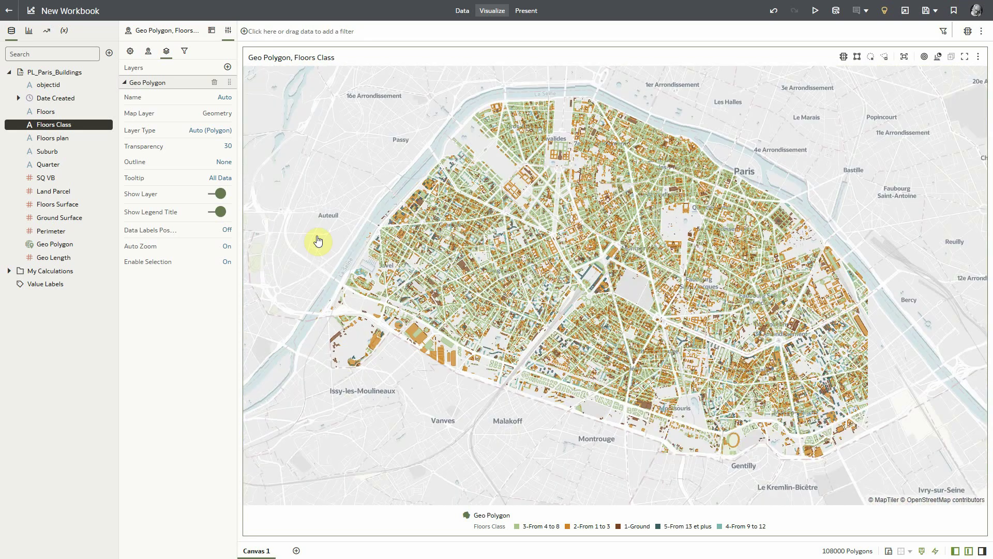
- Add objectid, Floors, Quarter and Floors Surface to the building tooltip, then check it on a building
click(210, 34)
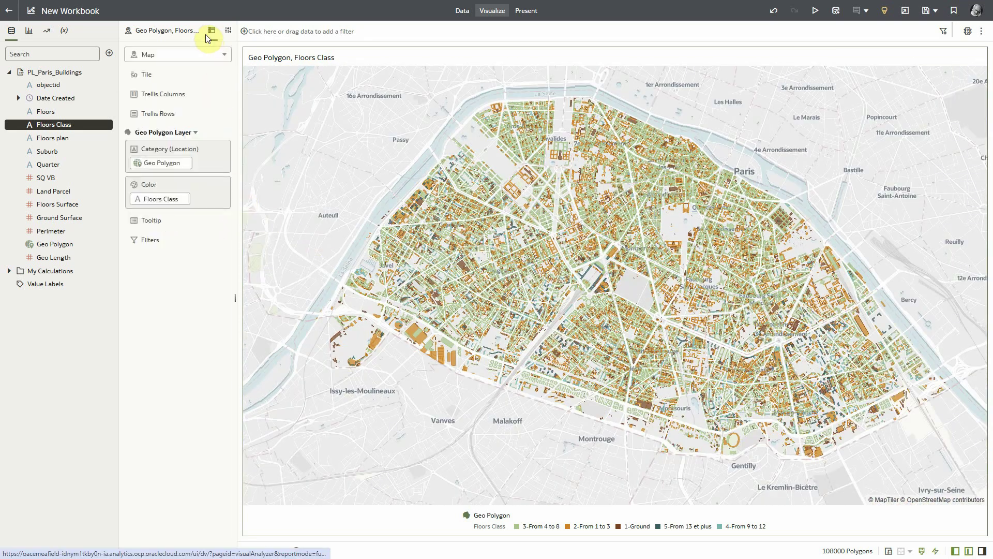
drag(57, 86, 158, 224)
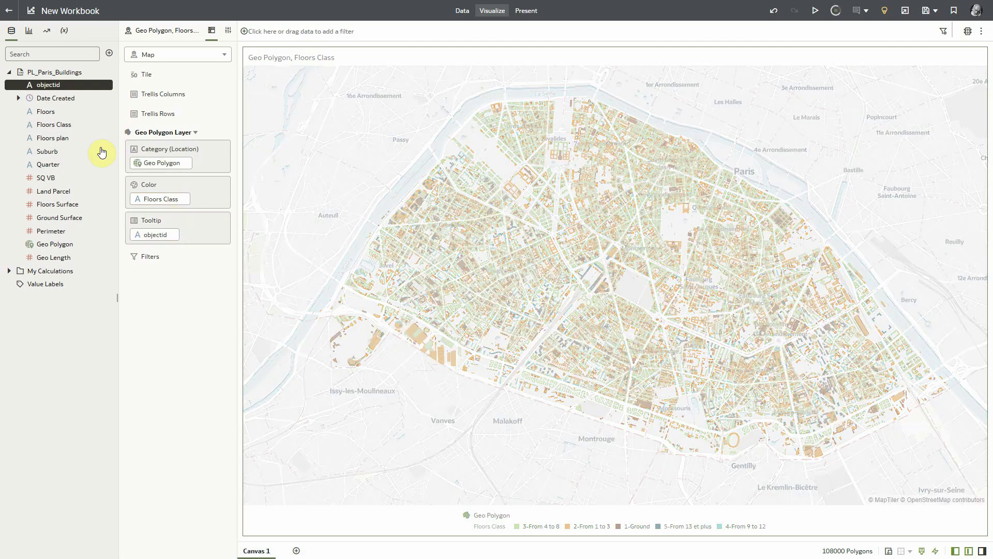
drag(77, 113, 167, 247)
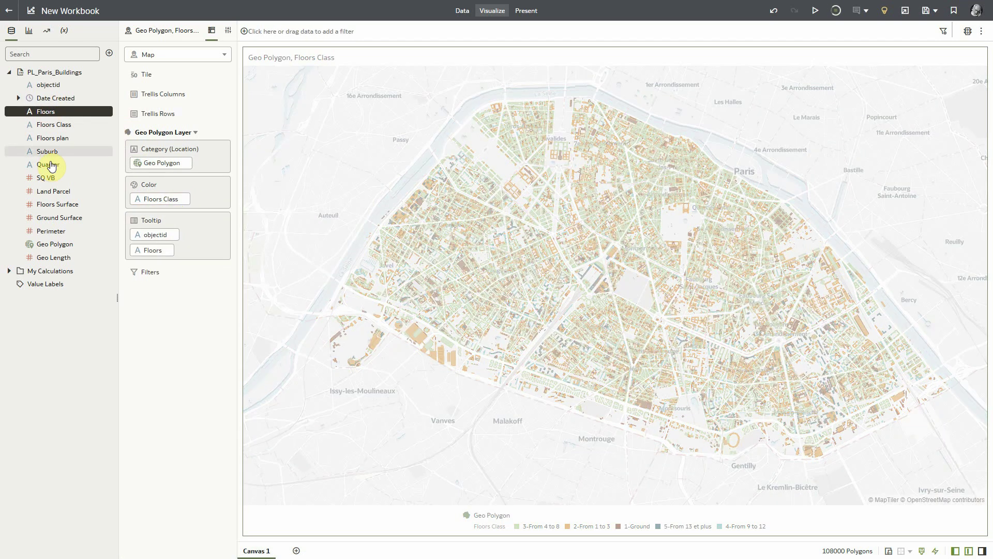
drag(51, 164, 170, 265)
drag(56, 204, 173, 276)
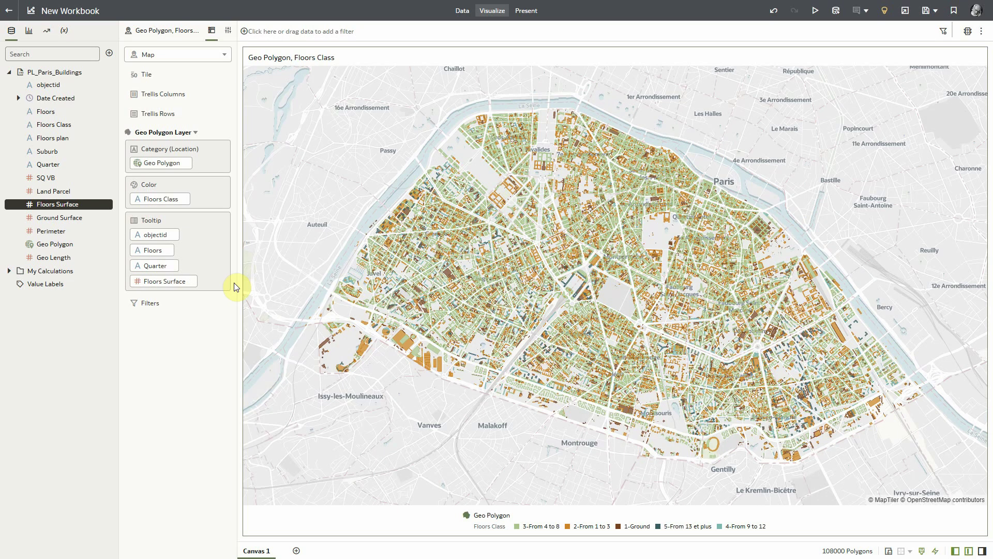
mouse_move(428, 311)
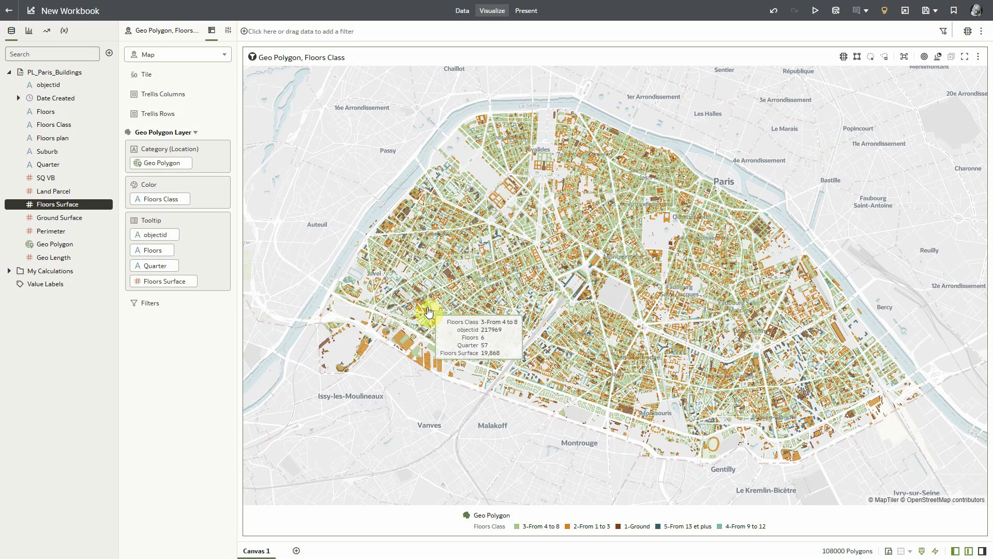
mouse_move(468, 302)
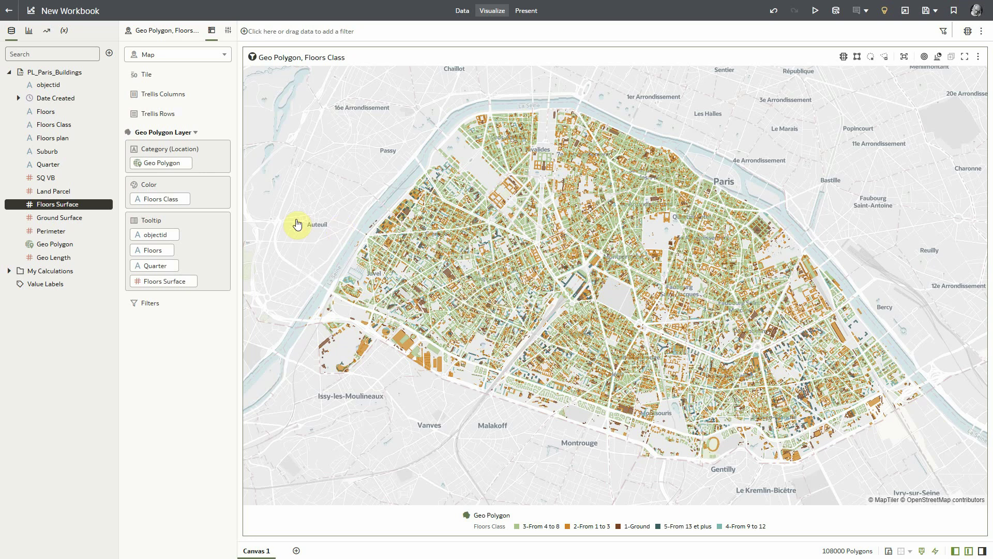
- Filter the workbook to Suburbs 5, 6 and 7
drag(62, 151, 302, 34)
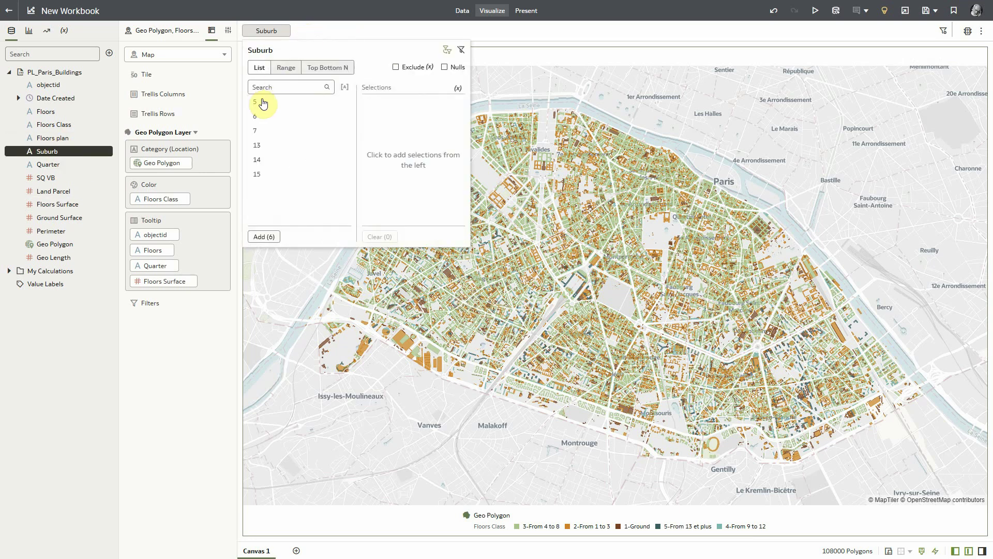
click(256, 101)
click(256, 106)
click(256, 101)
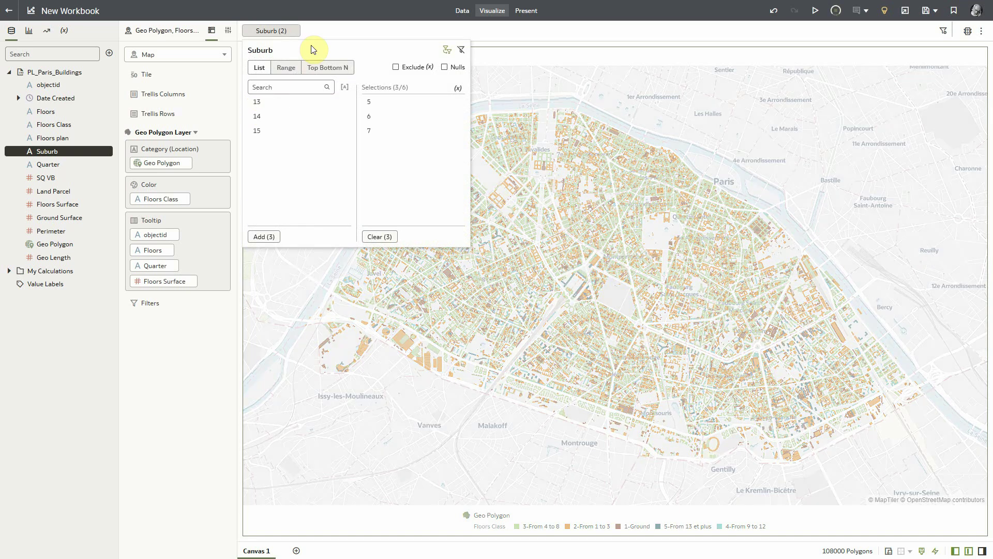
click(319, 34)
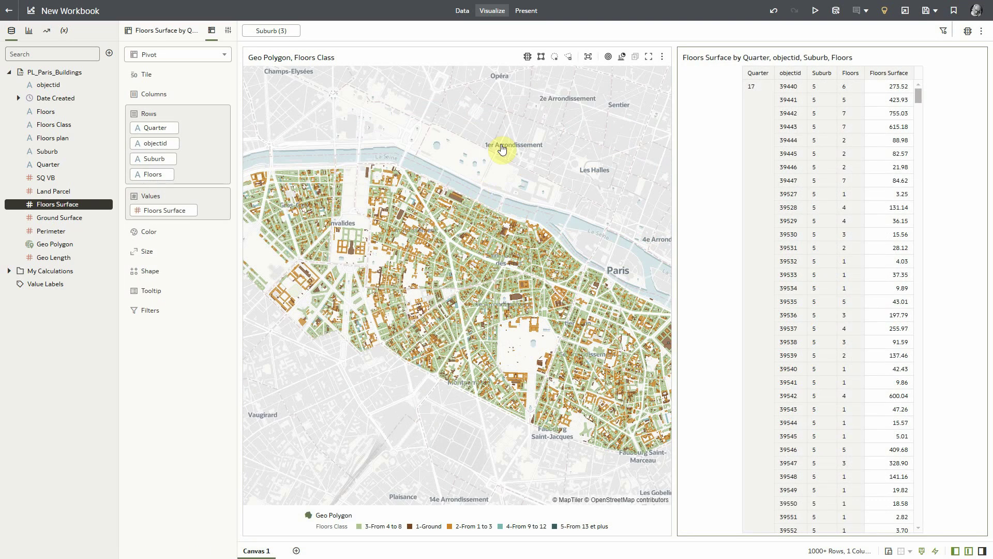
- Select the buildings inside a small circle drawn near the Seine
click(558, 62)
click(487, 207)
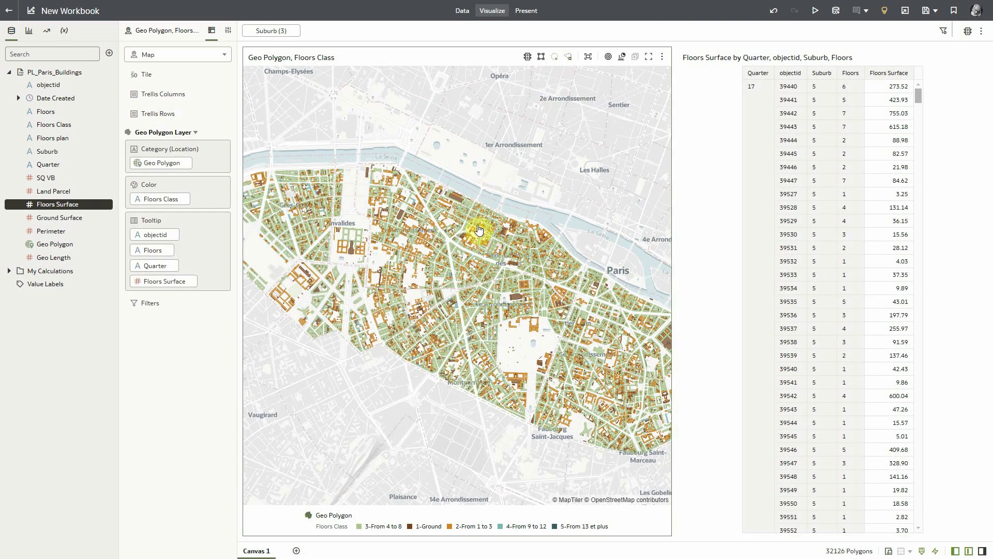
drag(479, 229, 490, 237)
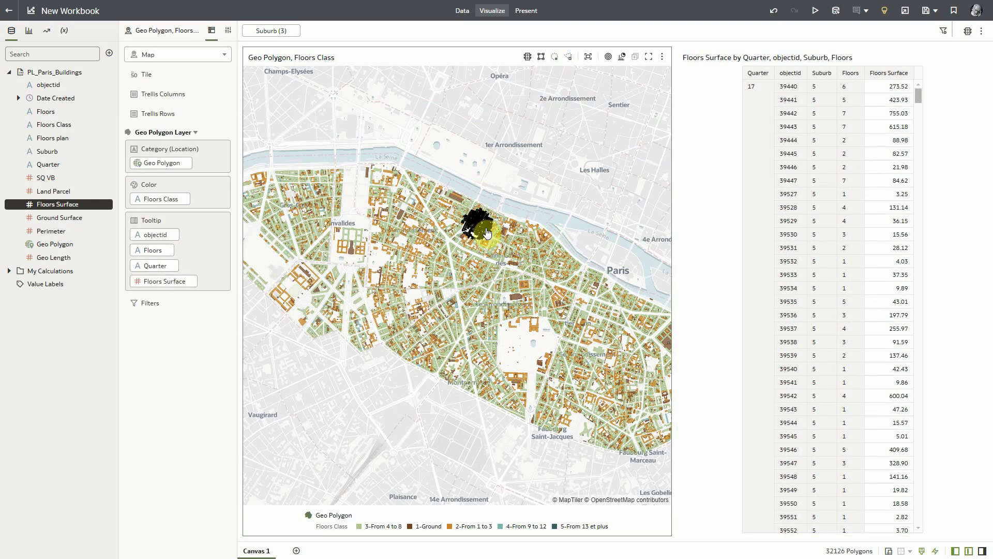
- Keep only the circled buildings on the map and zoom in
right_click(491, 234)
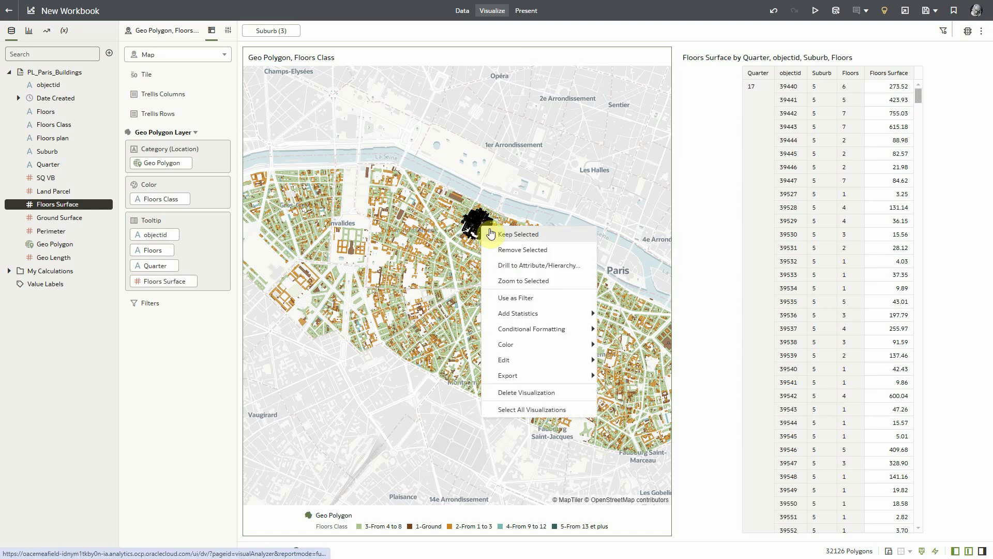
click(518, 234)
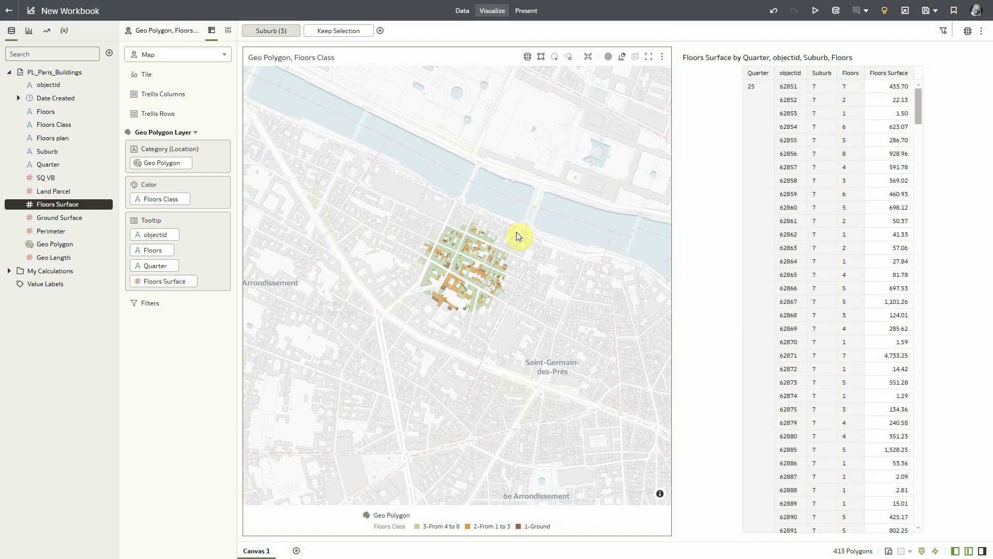
scroll(510, 225, up, 2)
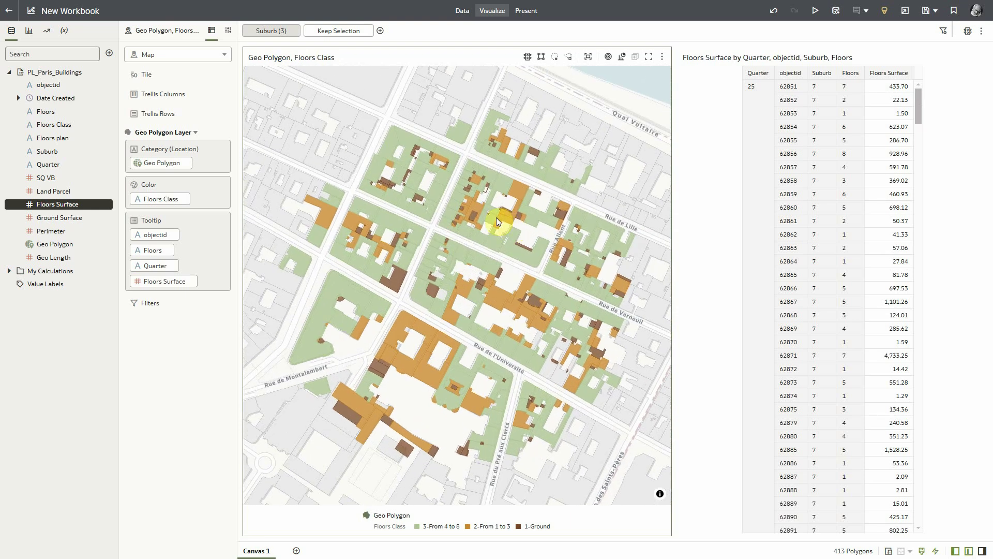
- Select table rows 62860–62874 to outline their buildings on the map
click(693, 56)
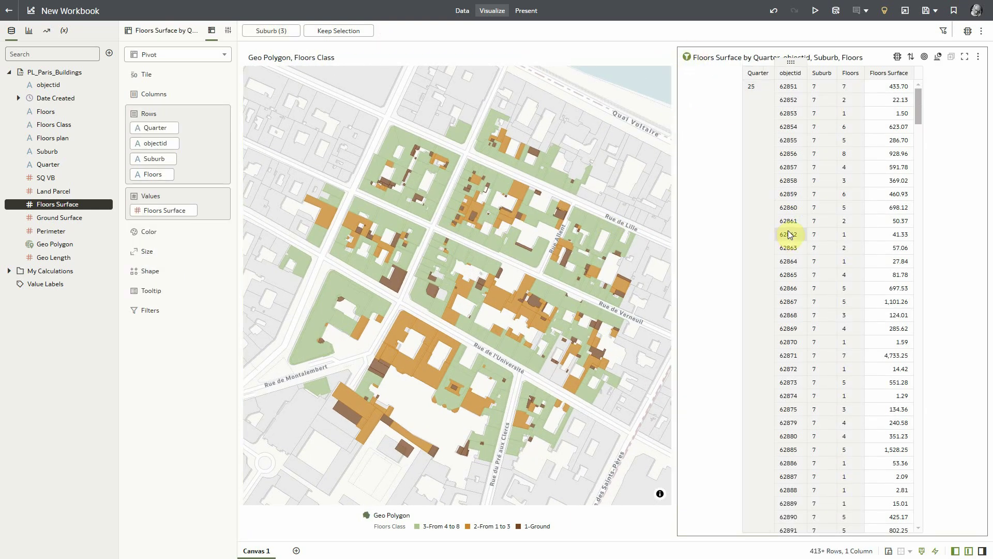
shift+click(788, 261)
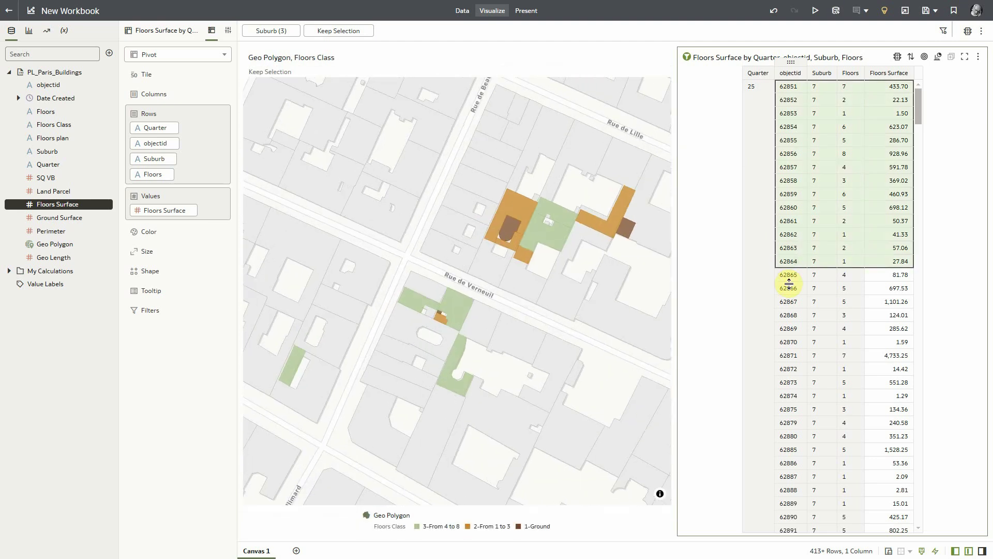
click(789, 283)
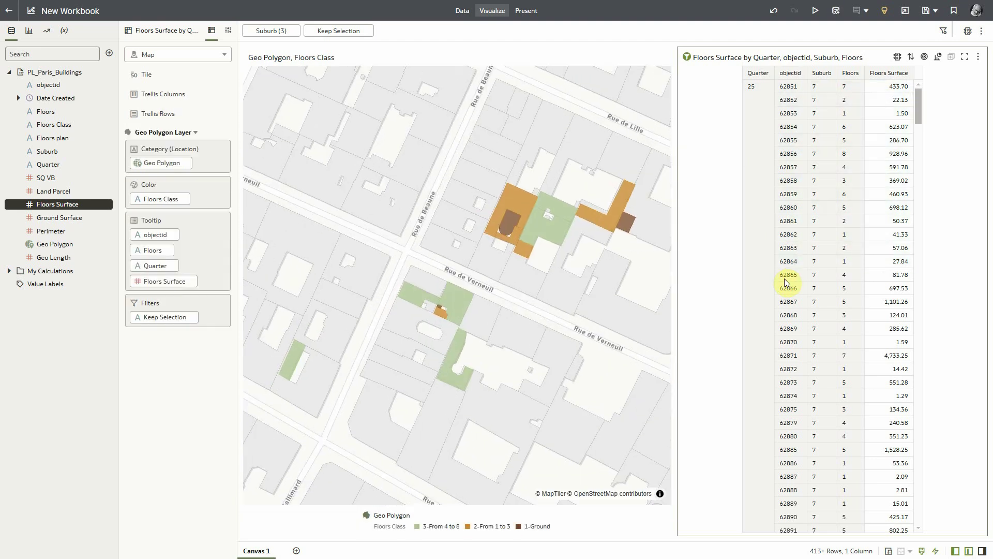
click(793, 128)
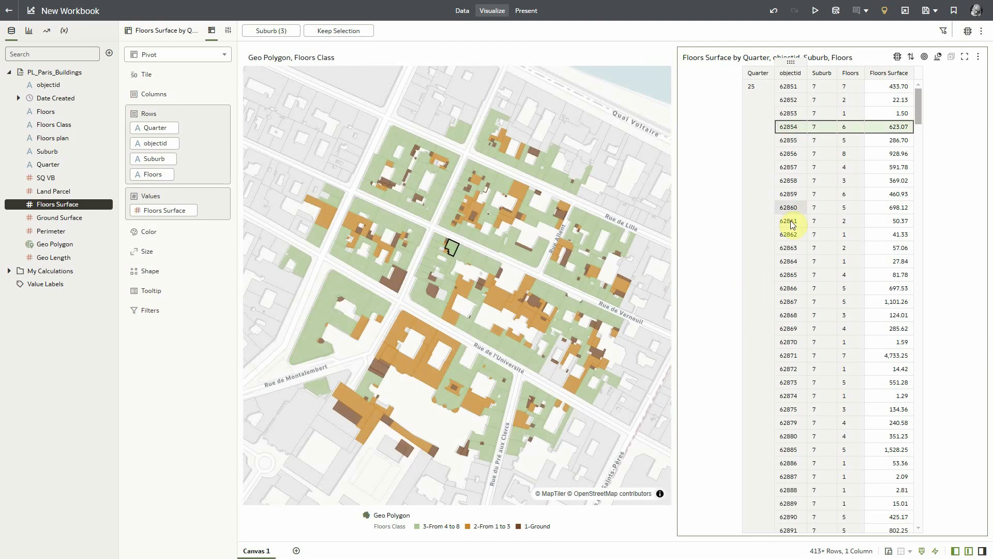
shift+click(793, 238)
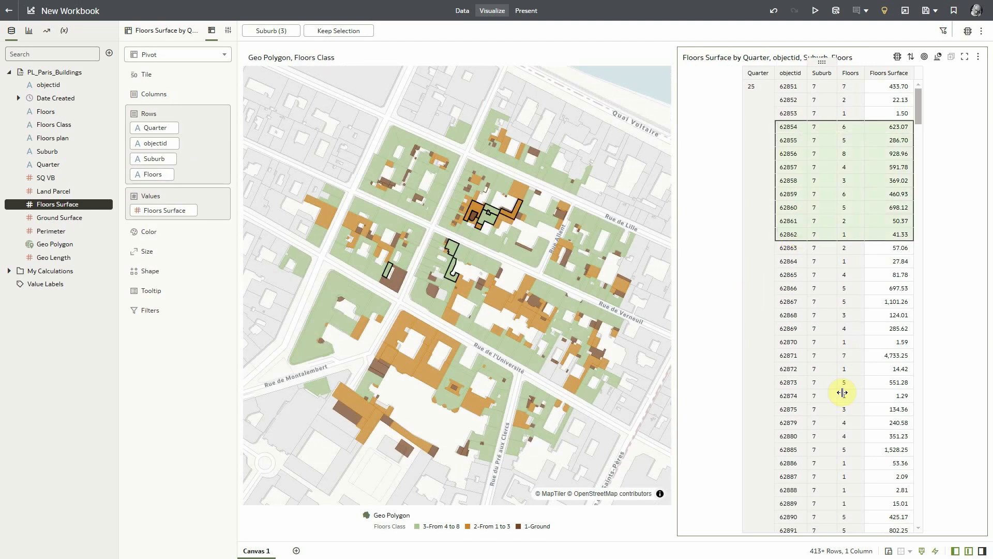
drag(799, 394, 795, 236)
drag(788, 189, 784, 209)
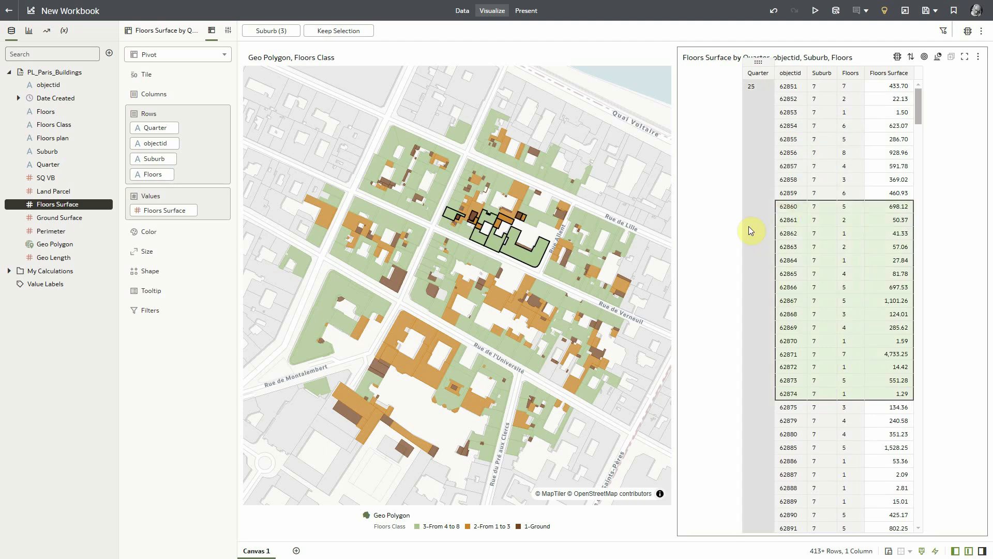
click(109, 55)
- Add the PL_Paris_Street_Segments dataset to the workbook
click(130, 72)
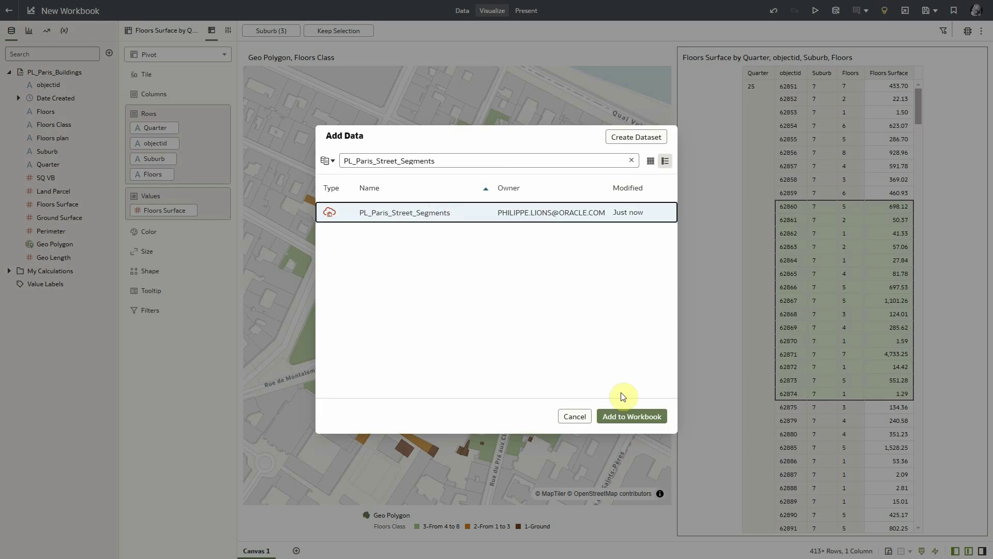
click(633, 415)
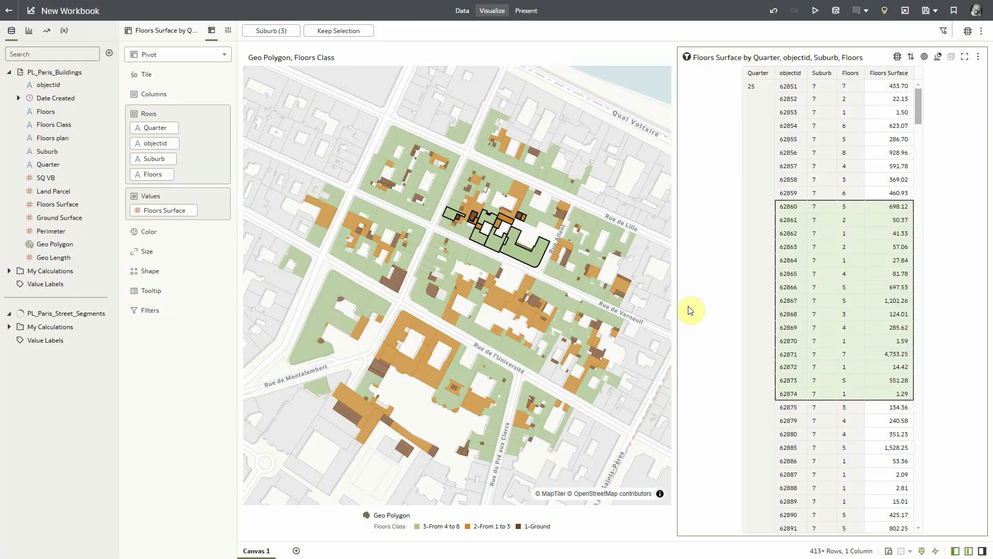
click(514, 253)
scroll(369, 207, down, 2)
scroll(369, 207, down, 3)
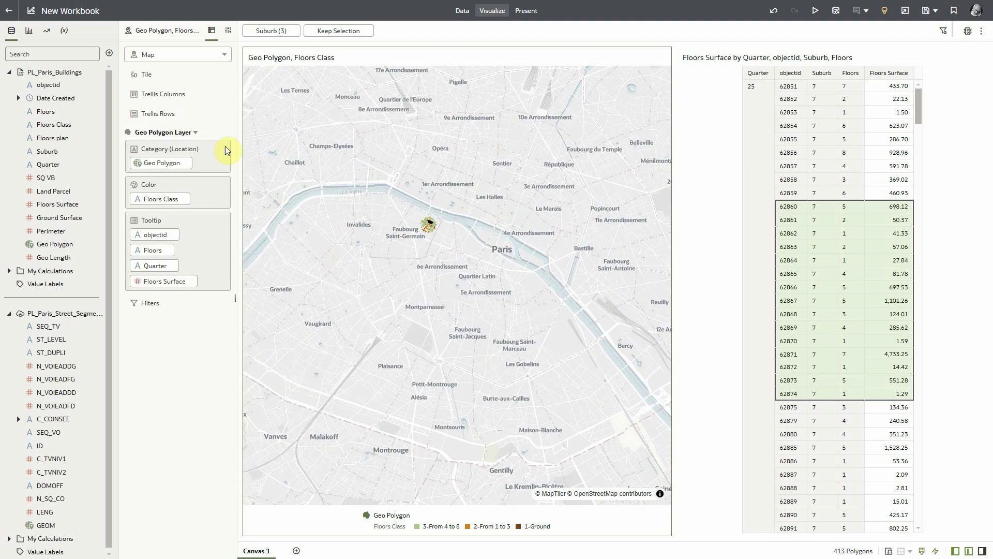
- Add a second map layer located by the street segments' GEOM field
click(222, 134)
mouse_move(266, 150)
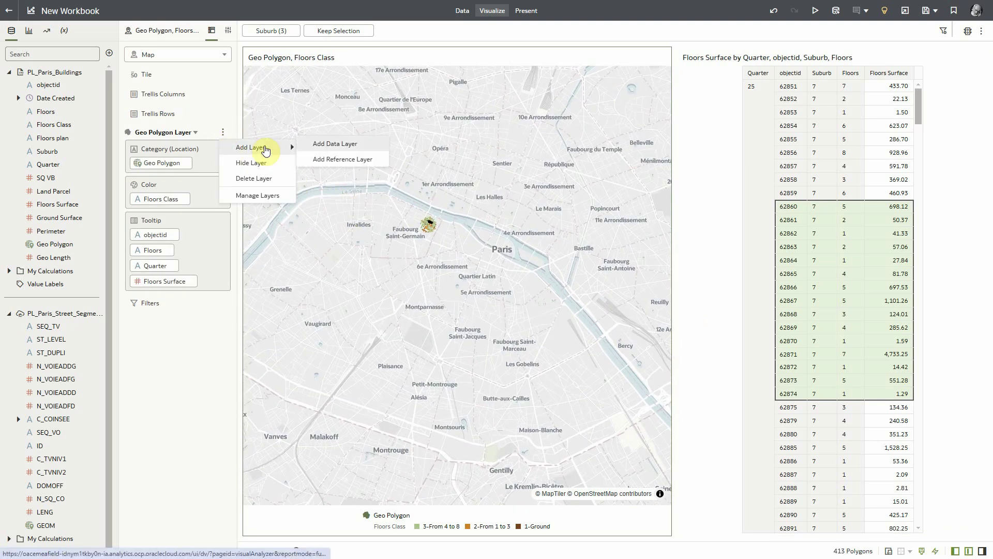
click(337, 147)
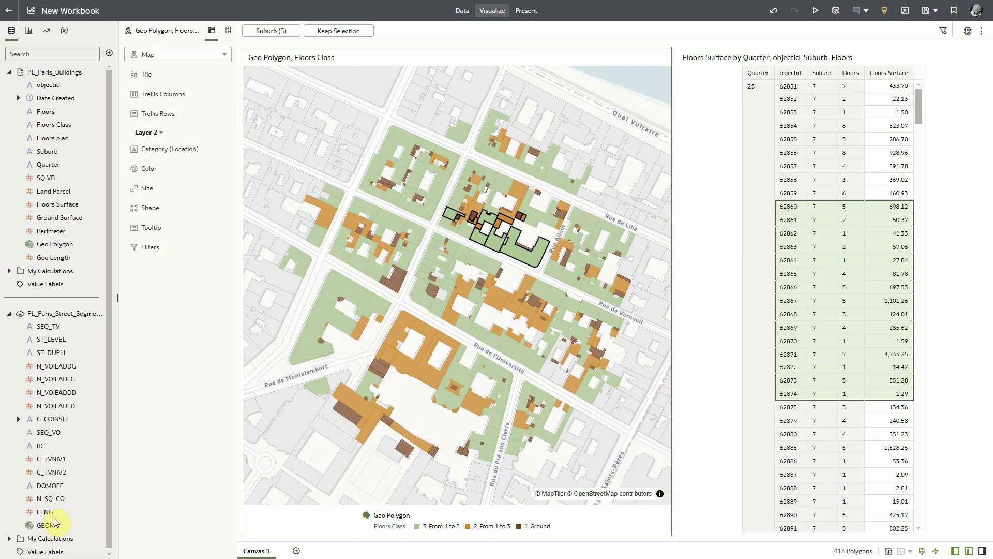
drag(46, 526, 168, 159)
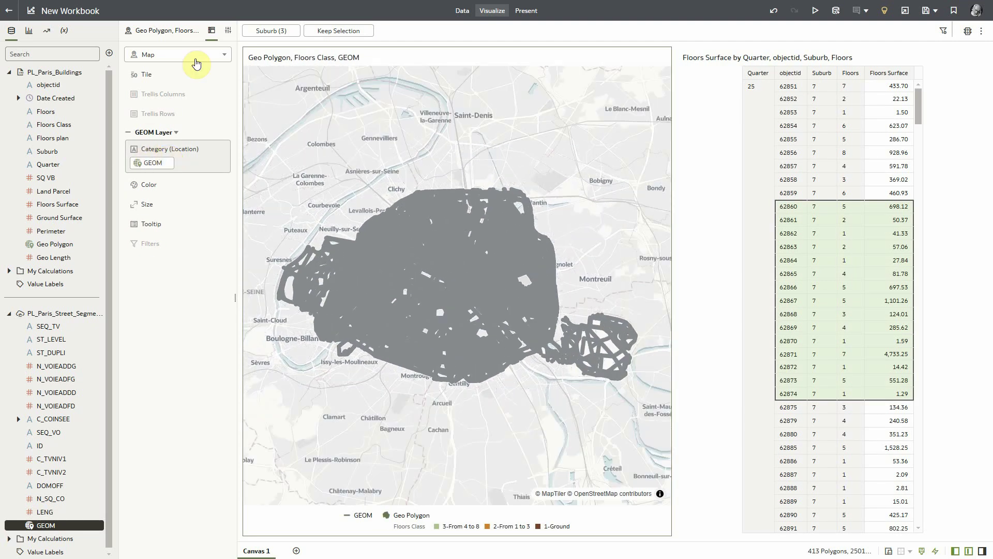
- Give the GEOM street layer size 3 and outline None, then zoom into the map
click(227, 32)
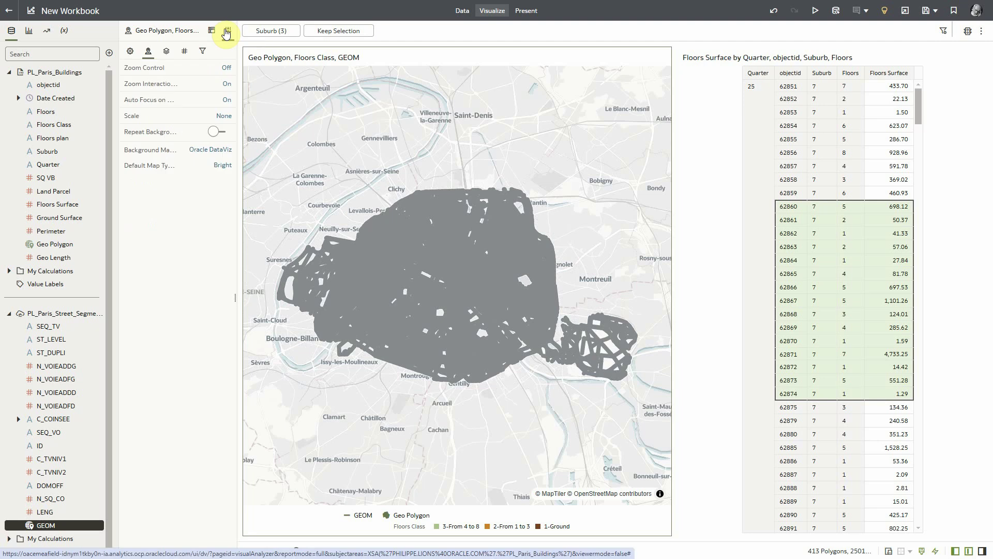
click(166, 51)
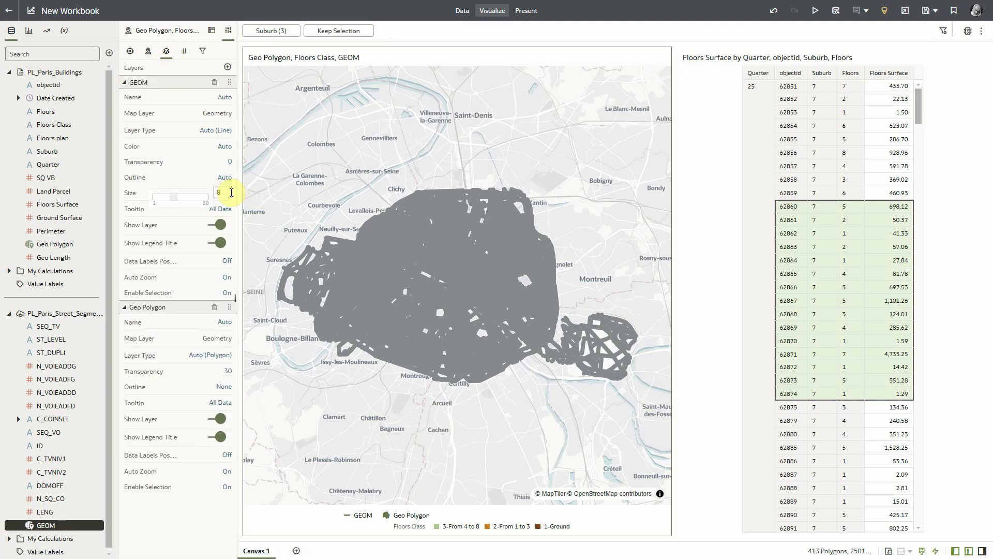
click(151, 202)
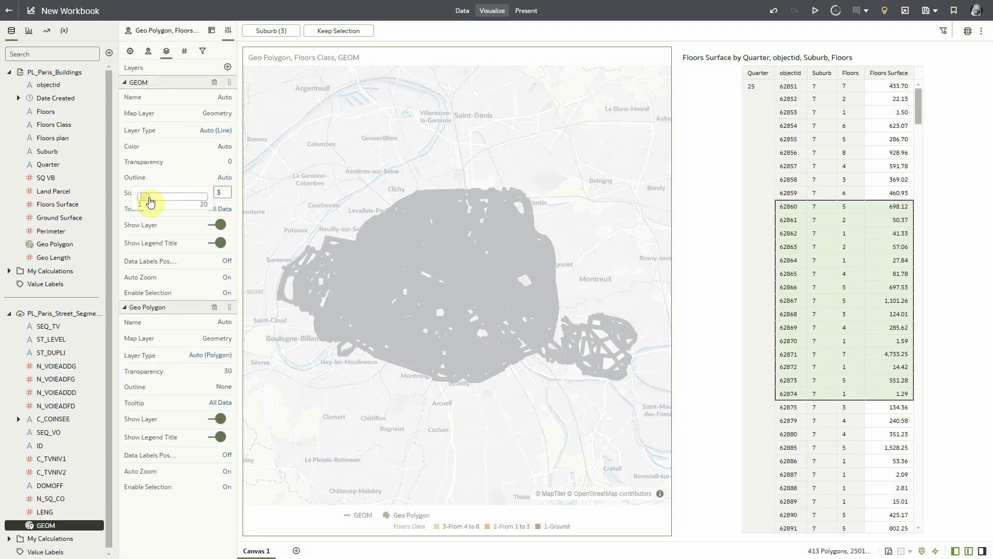
click(226, 179)
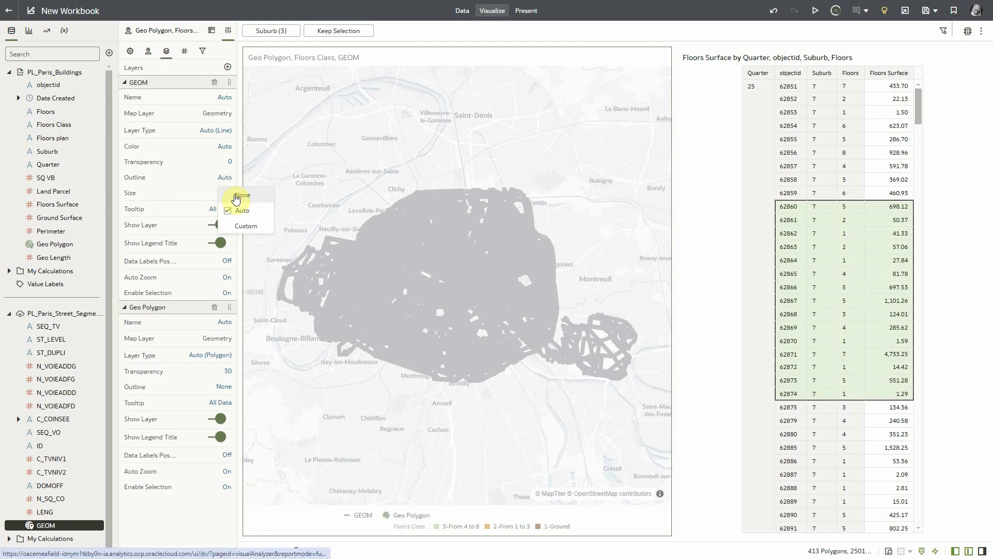
click(238, 196)
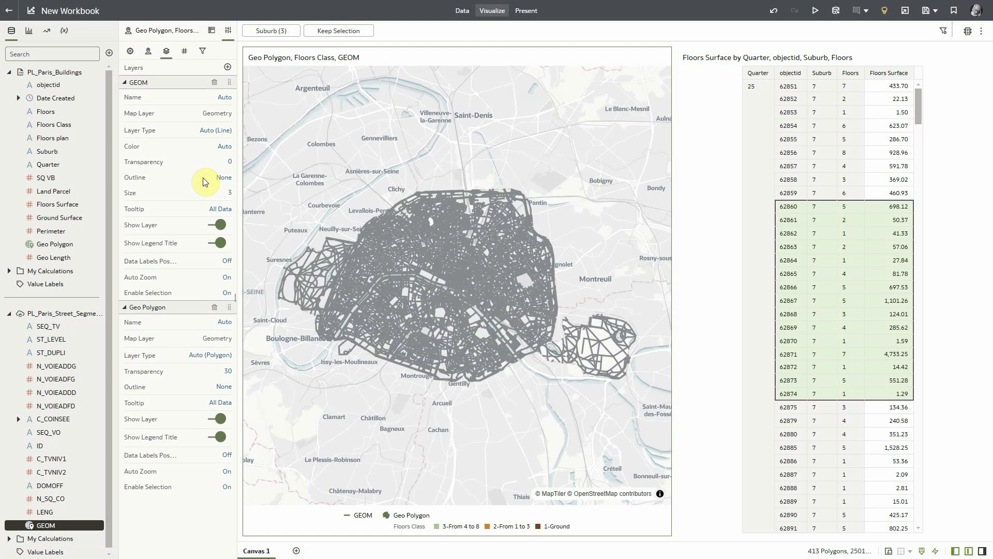
scroll(441, 301, up, 5)
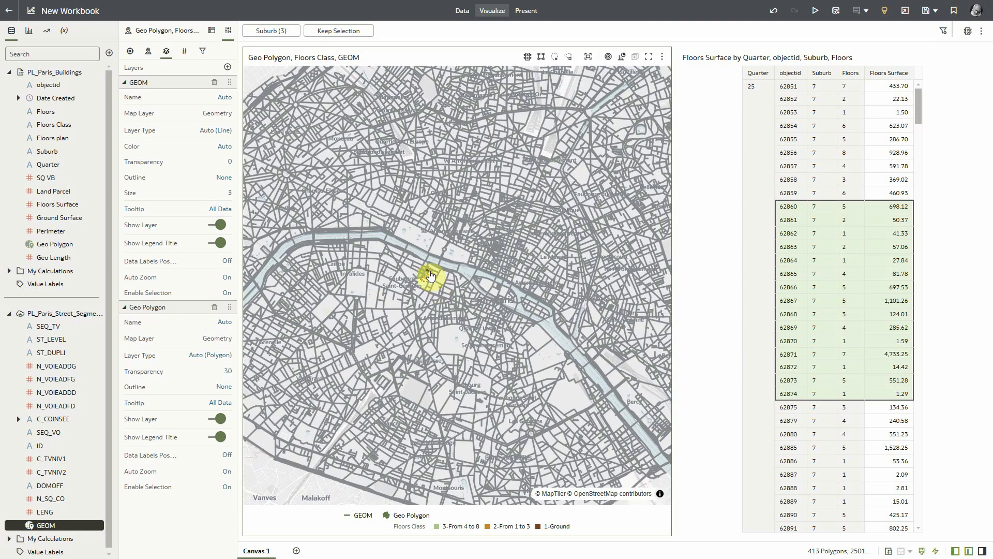
scroll(422, 275, up, 3)
scroll(437, 279, up, 2)
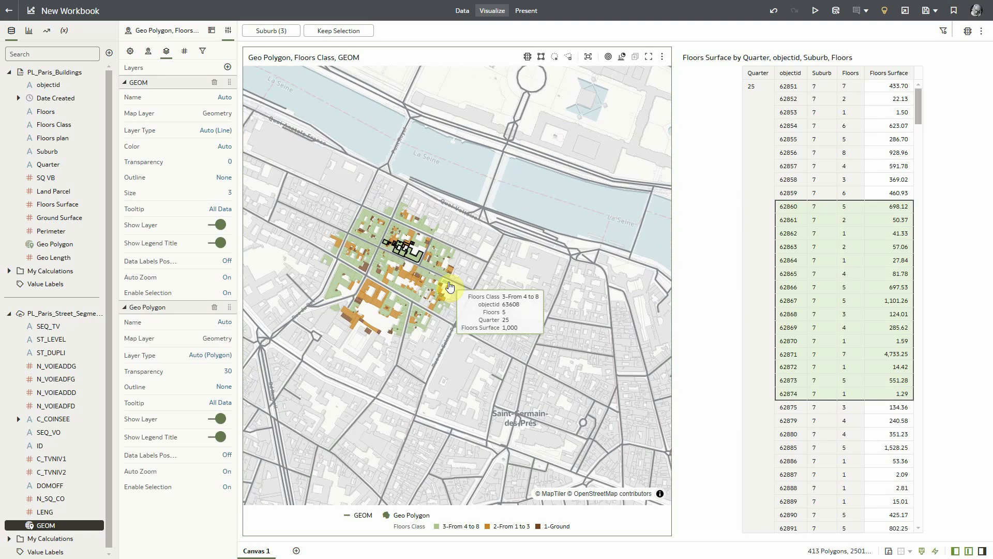
scroll(449, 284, up, 2)
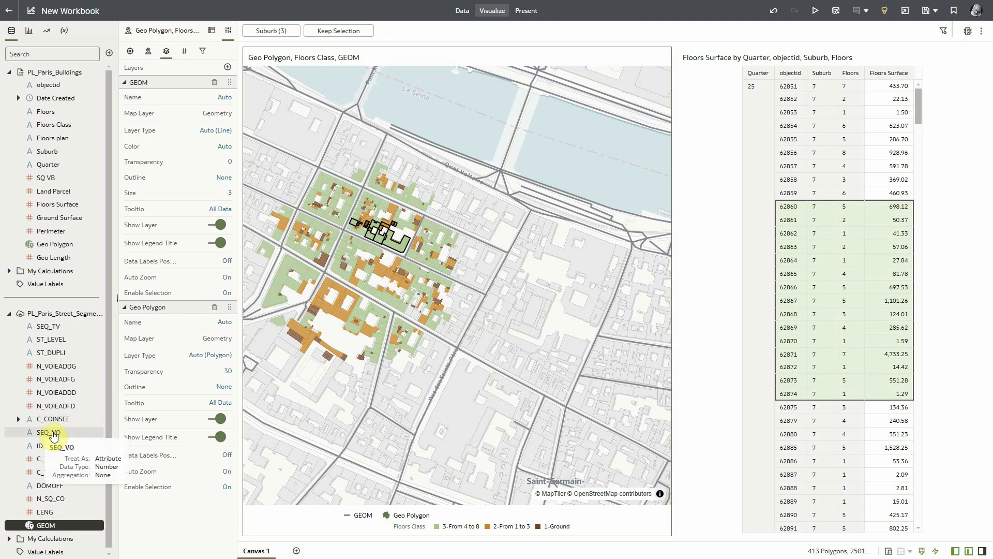
- Add a SEQ_VO filter set to Top Bottom N ranked by LENG
drag(55, 436, 405, 31)
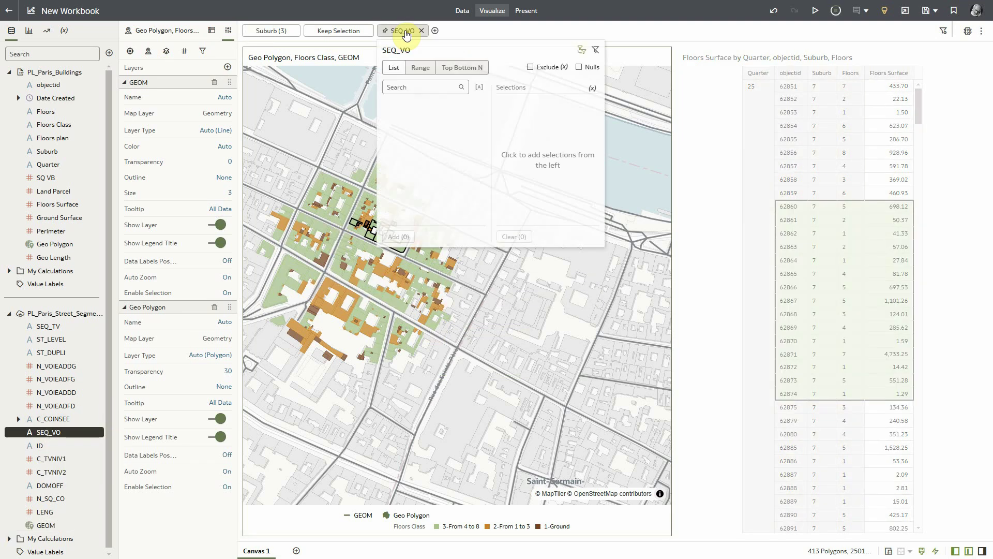
click(462, 67)
click(474, 127)
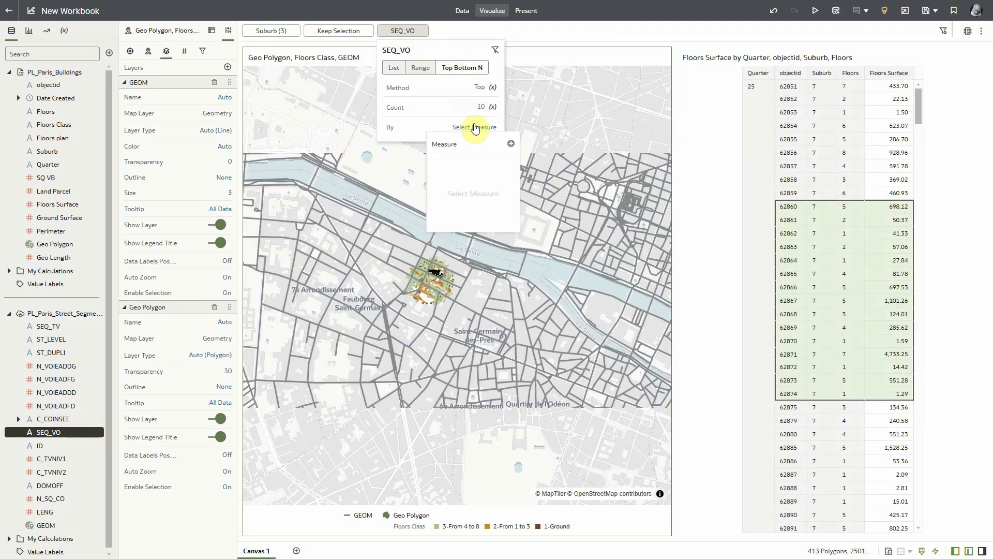
scroll(541, 200, down, 5)
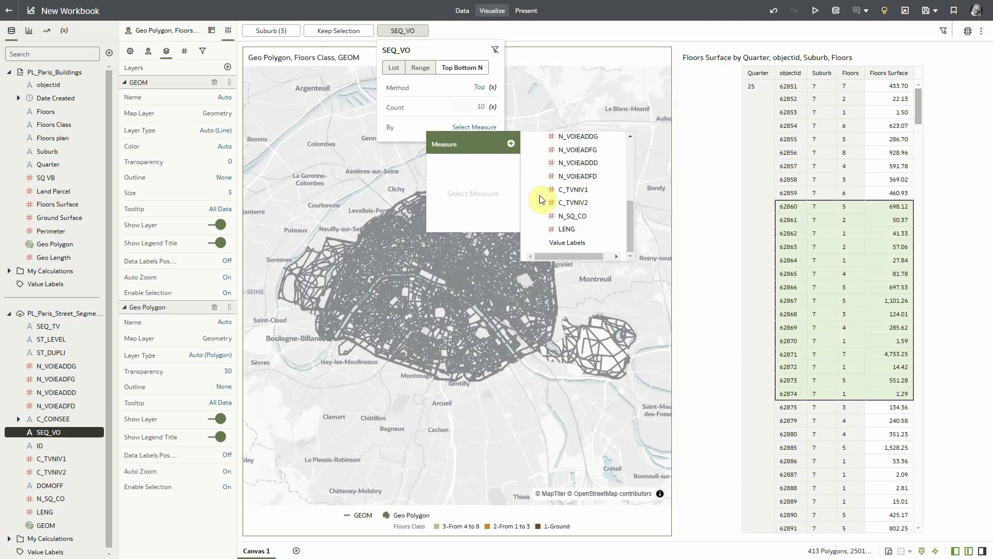
click(570, 231)
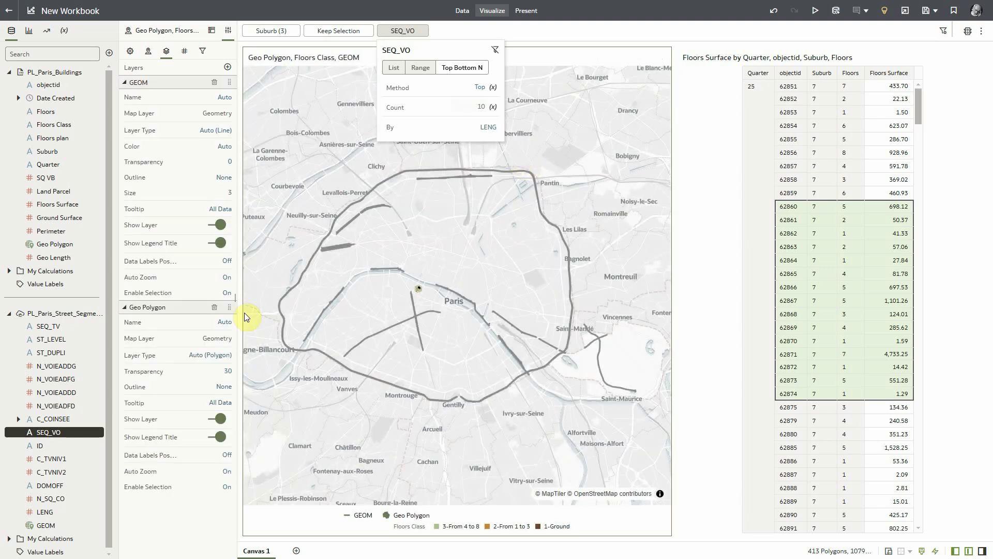
- Colour the street segments by SEQ_VO and set the filter count to 20
drag(51, 438, 440, 301)
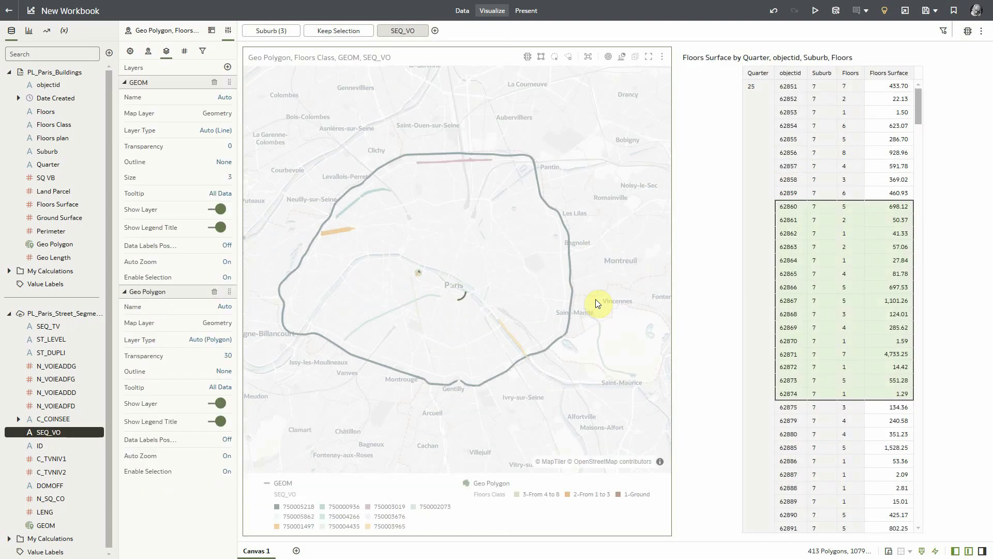
click(403, 31)
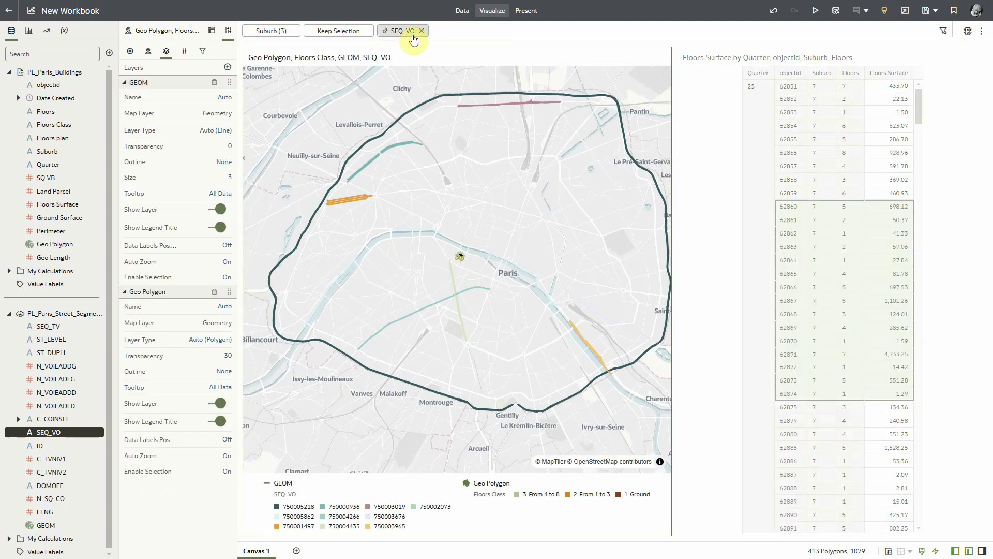
click(577, 169)
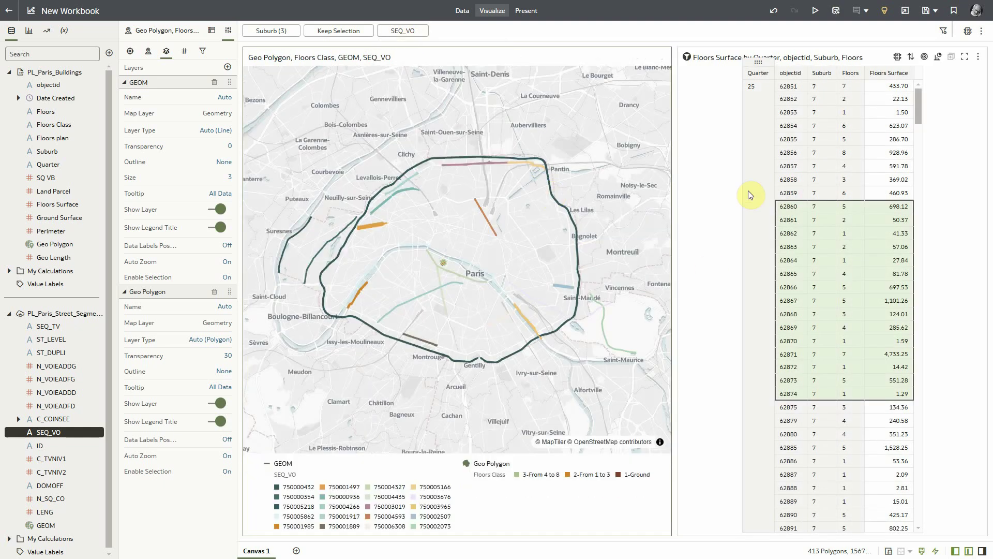
click(712, 203)
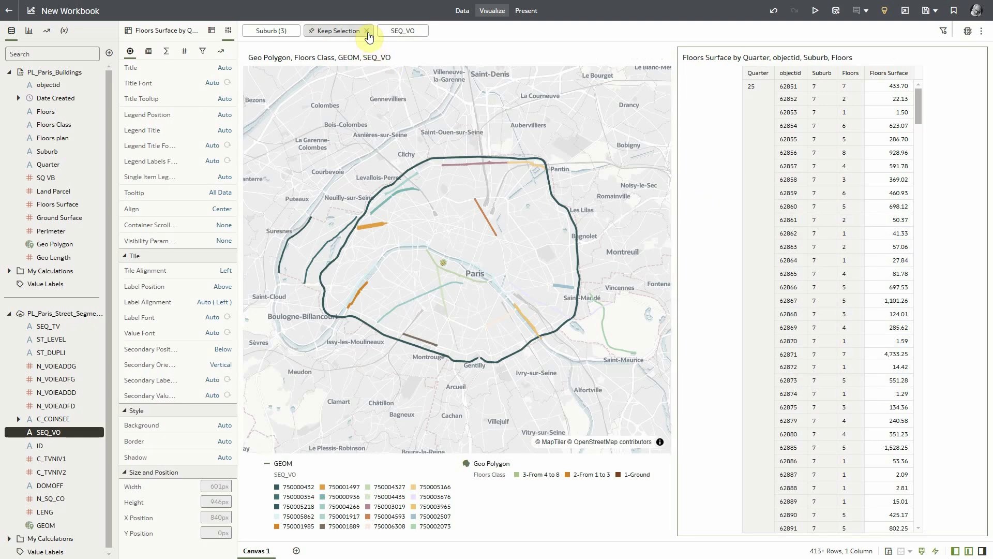
- Remove the Keep Selection filter so buildings from several arrondissements appear on the map
click(366, 30)
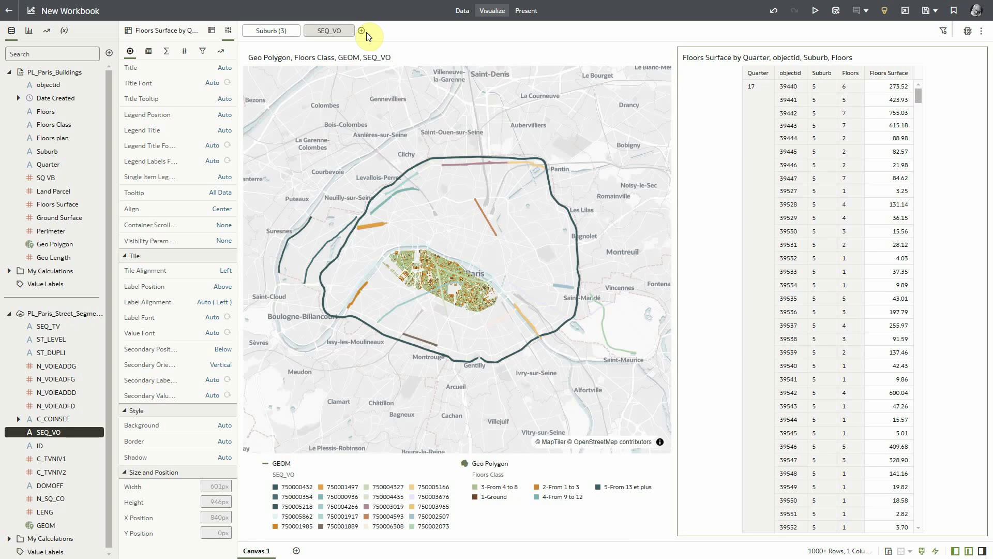
scroll(477, 310, up, 3)
scroll(424, 261, up, 5)
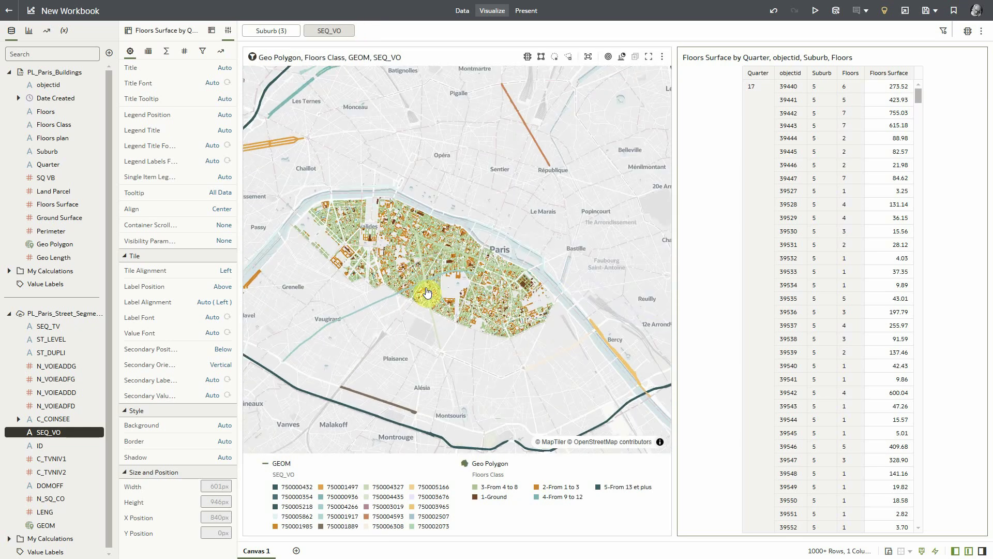
scroll(420, 262, up, 4)
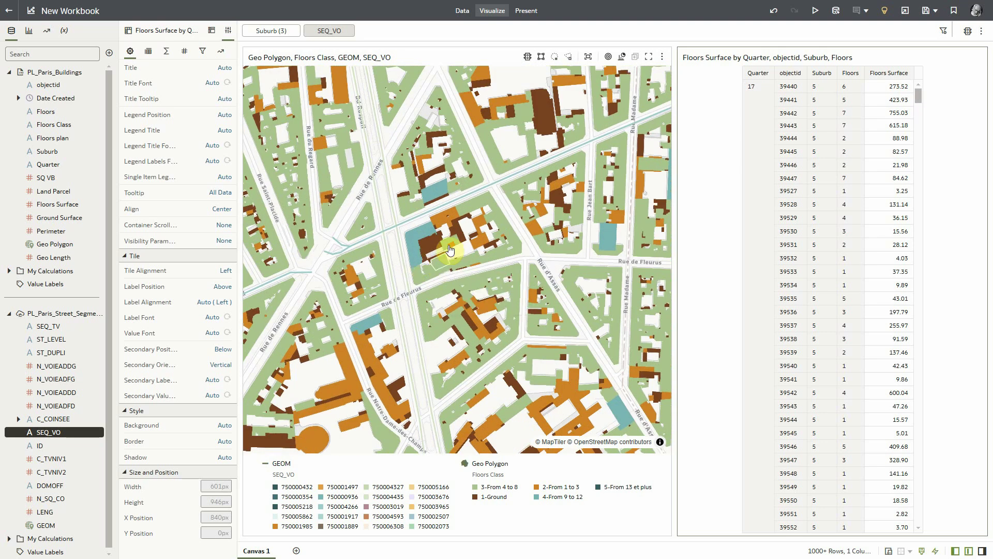
scroll(386, 175, up, 2)
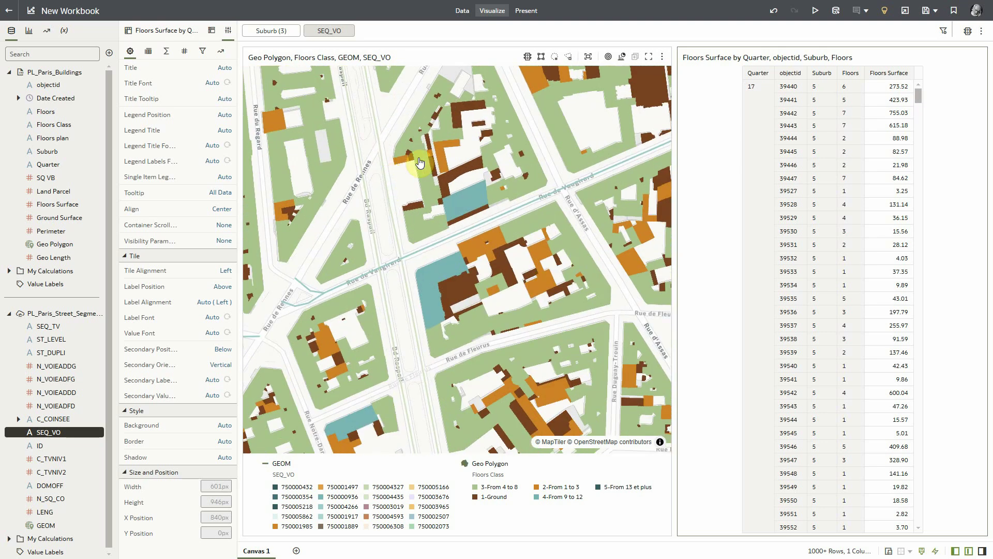
- Pan and zoom the map to inspect the building footprints alongside the SEQ_VO-coloured street segments
click(419, 250)
scroll(416, 257, down, 5)
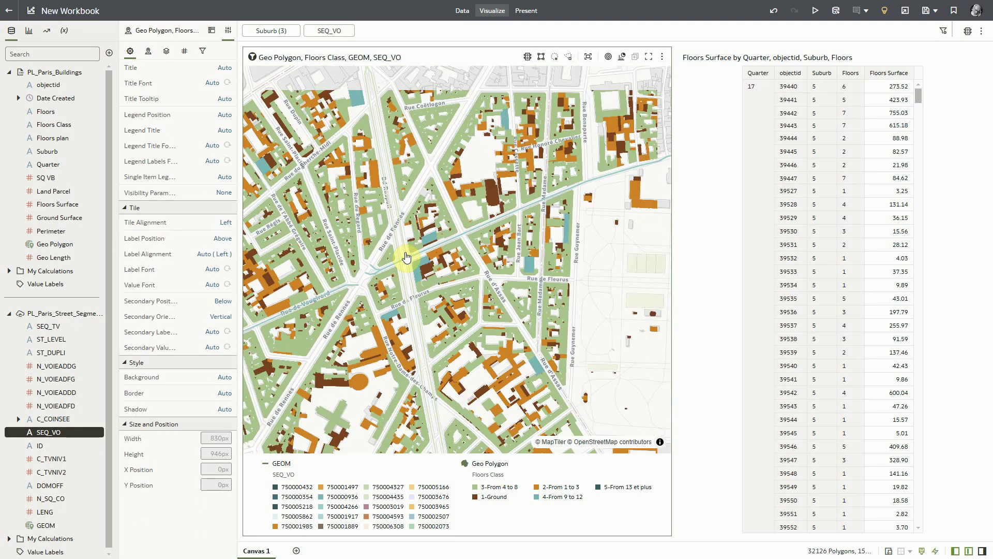
drag(421, 322, 429, 362)
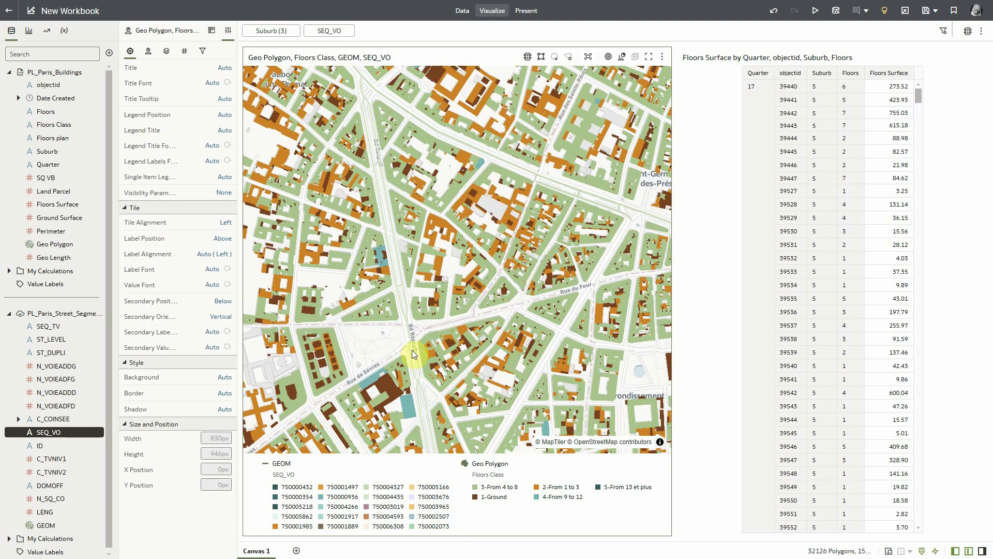
scroll(394, 212, down, 2)
scroll(393, 215, down, 4)
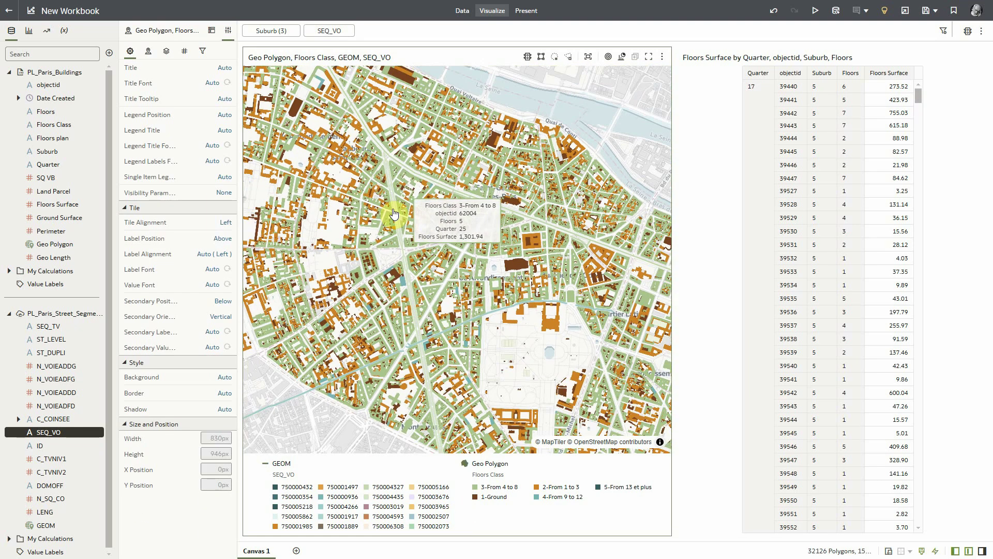
scroll(389, 219, down, 3)
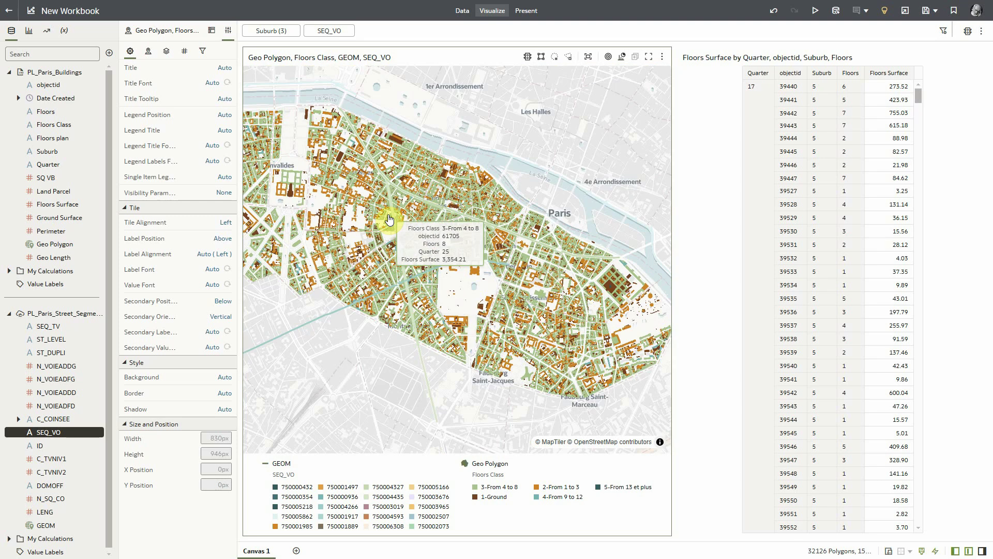
scroll(388, 221, down, 3)
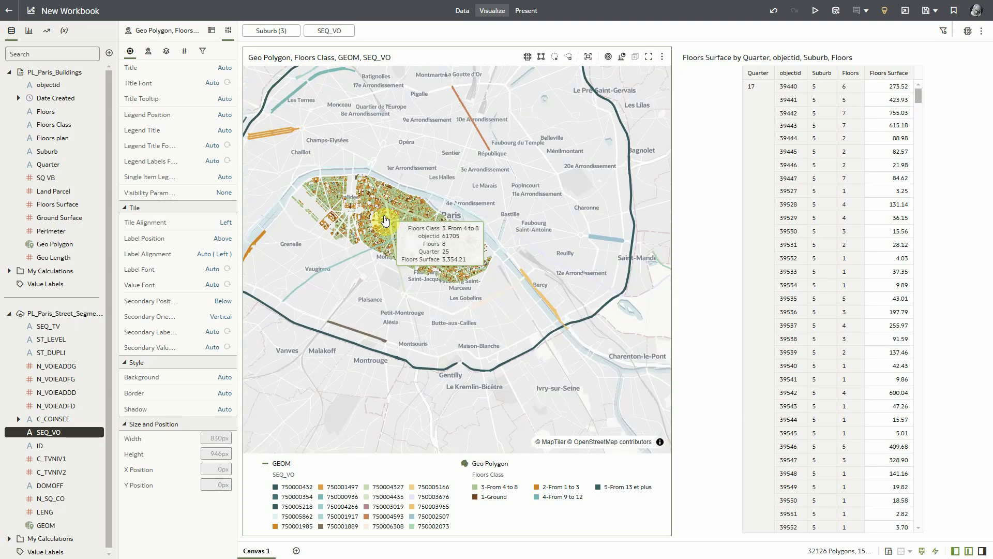